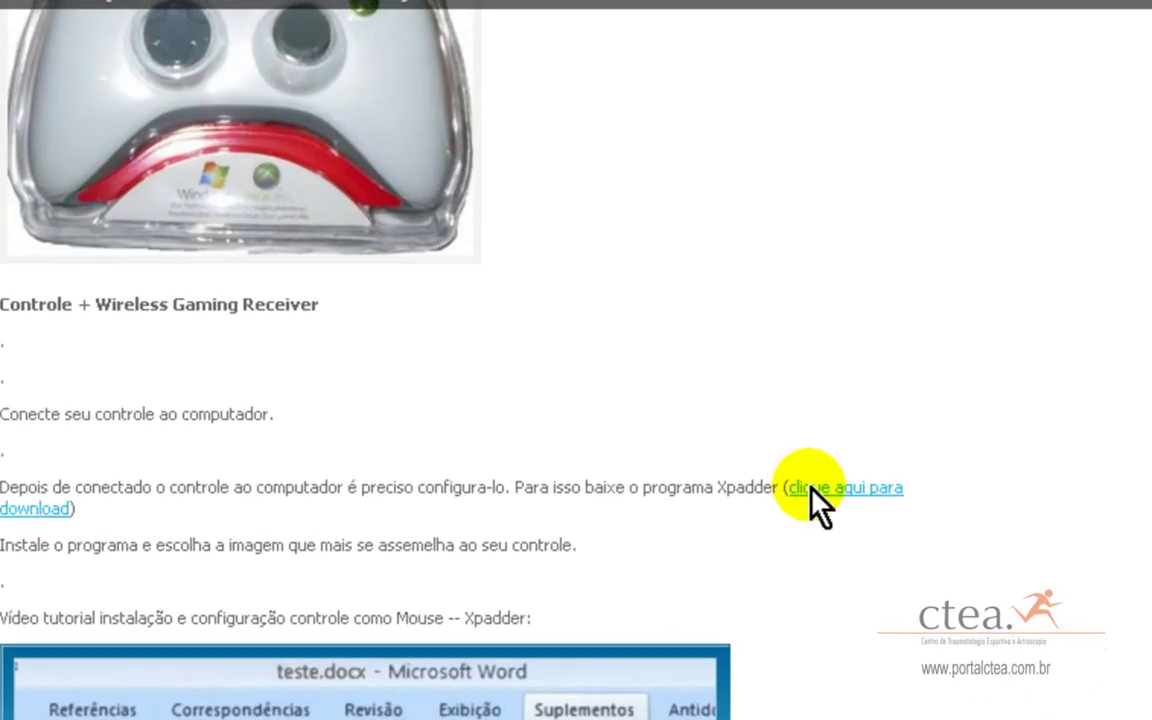
# - Follow the tutorial page's Xpadder link and download the xpadder_gamepad_profiler-Baixaki.rar archive from Baixaki
pyautogui.click(811, 489)
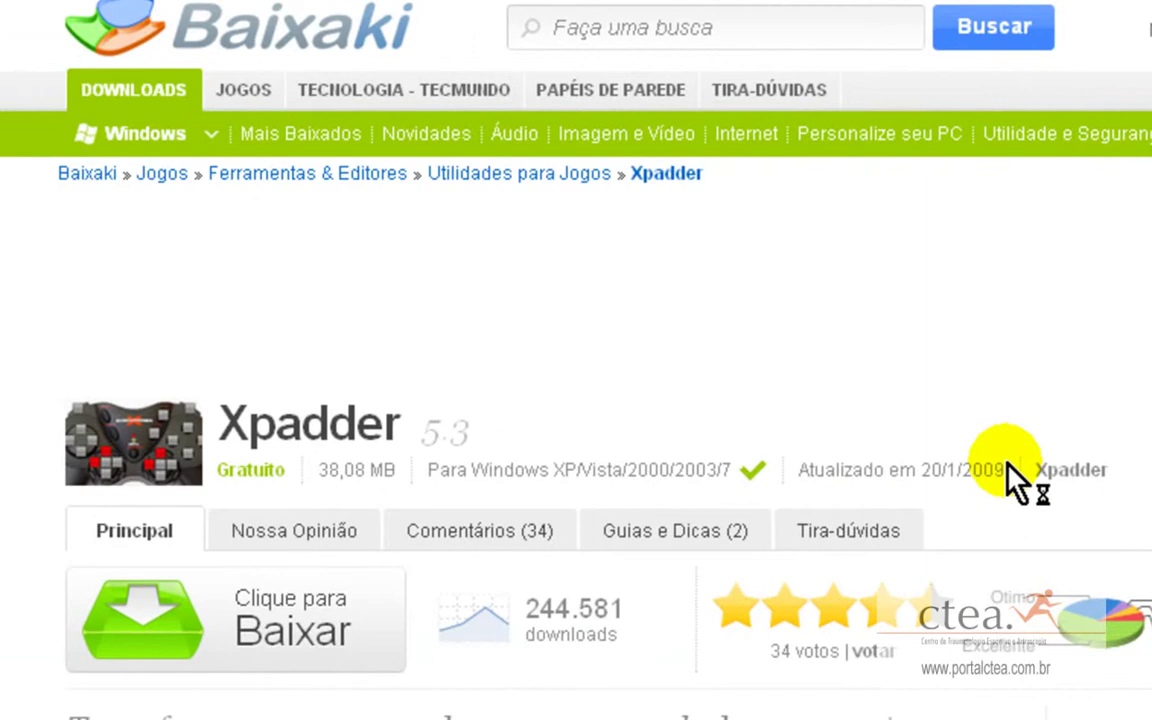
pyautogui.click(214, 635)
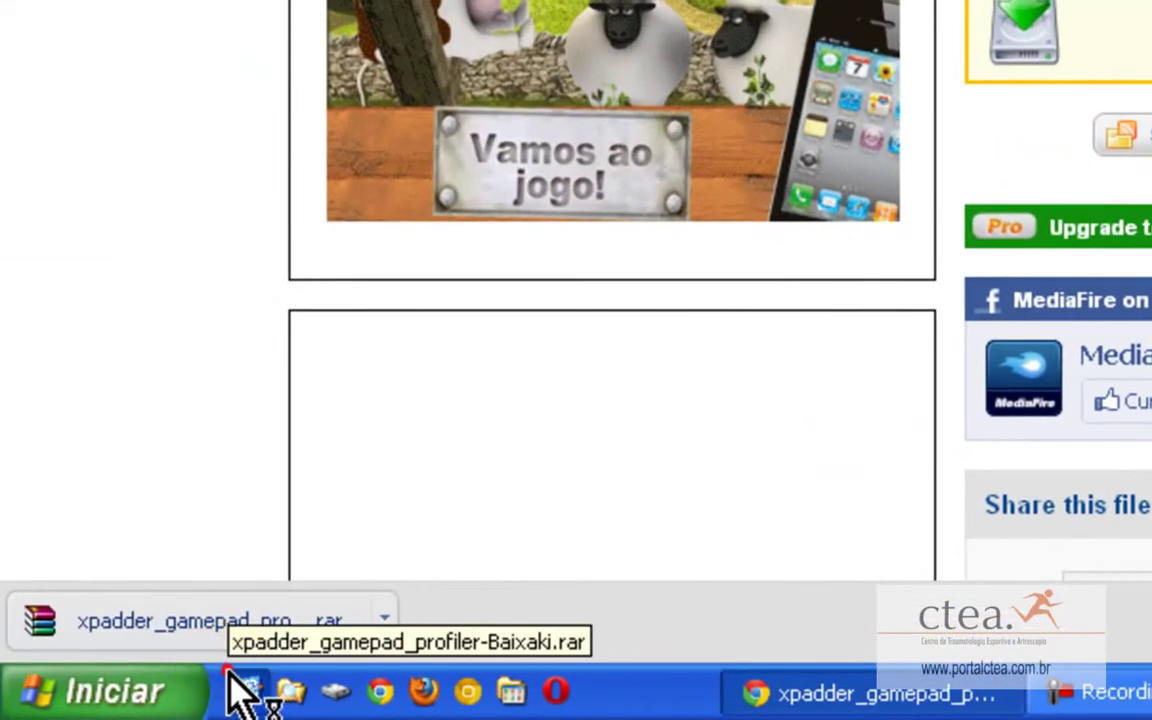
# - Open the downloaded RAR archive from the desktop and extract xpadder_gamepad_profiler.exe onto the desktop
pyautogui.click(230, 678)
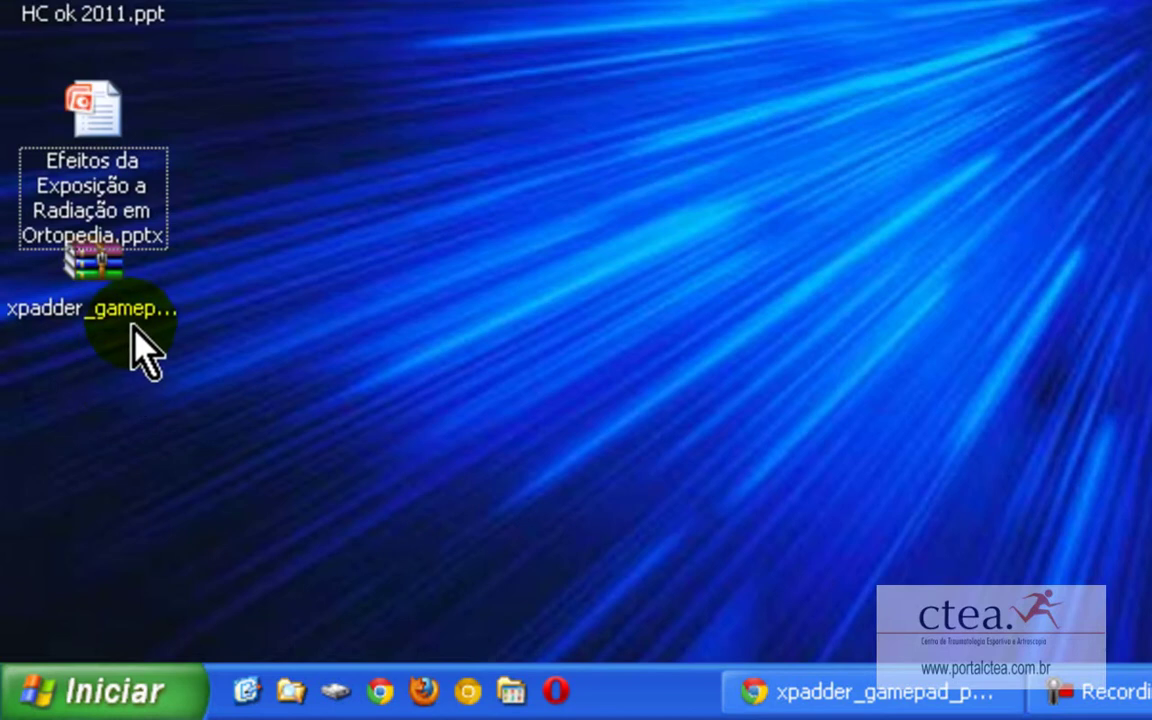
pyautogui.doubleClick(133, 310)
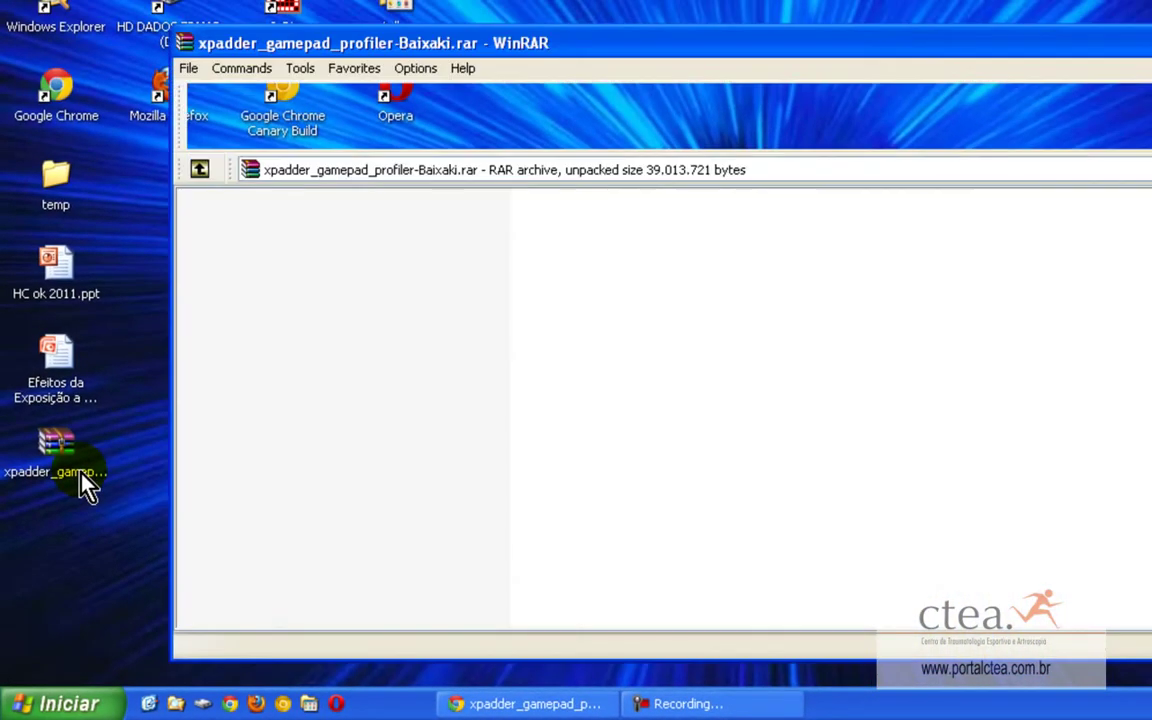
pyautogui.click(240, 243)
pyautogui.moveTo(238, 243); pyautogui.dragTo(40, 530)
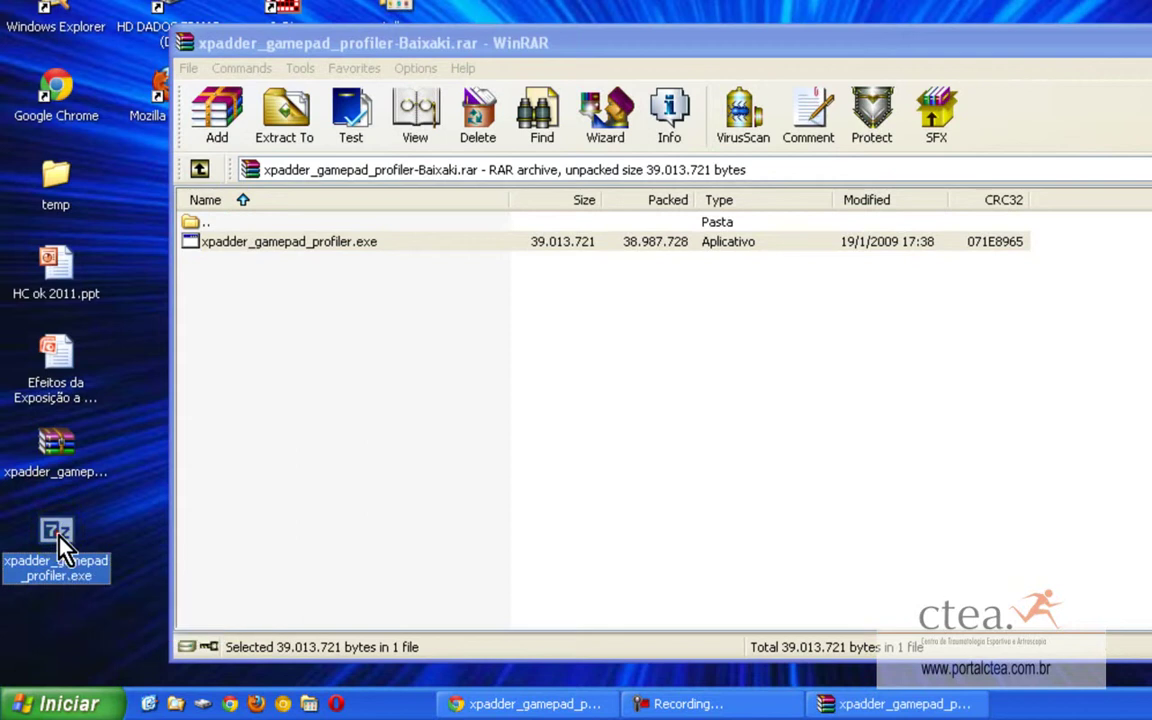
# - Run the self-extracting xpadder_gamepad_profiler.exe, unpack it to the desktop folder, and close the WinRAR window
pyautogui.doubleClick(60, 540)
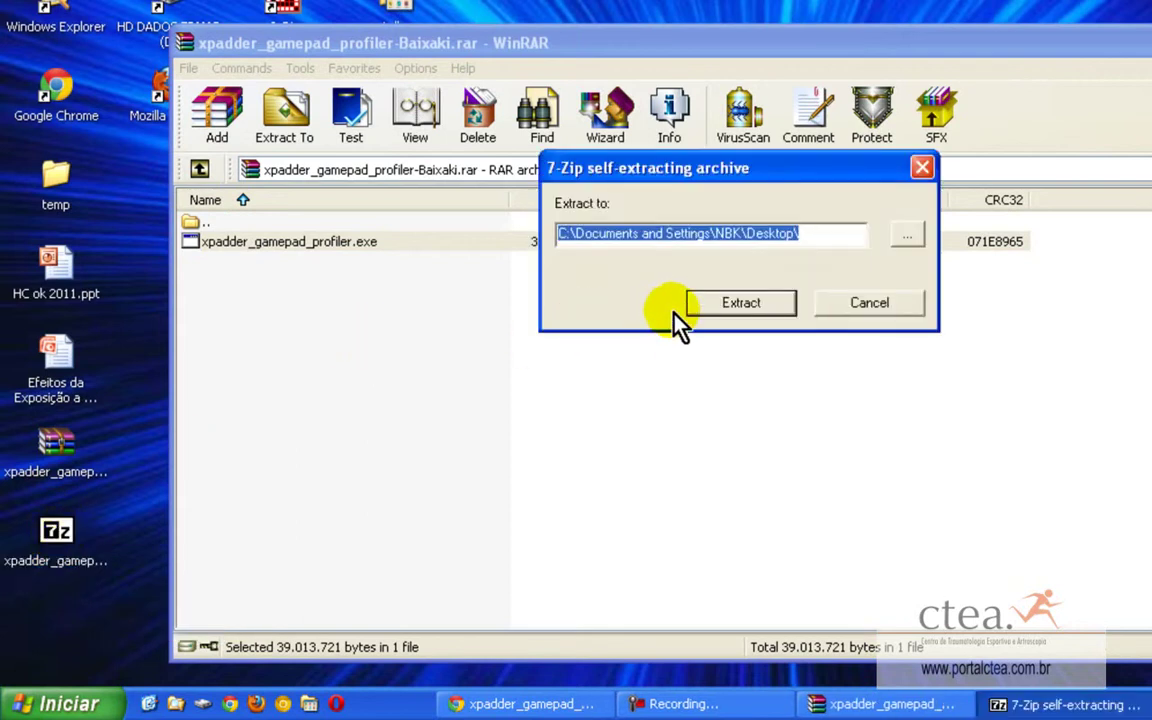
pyautogui.click(700, 303)
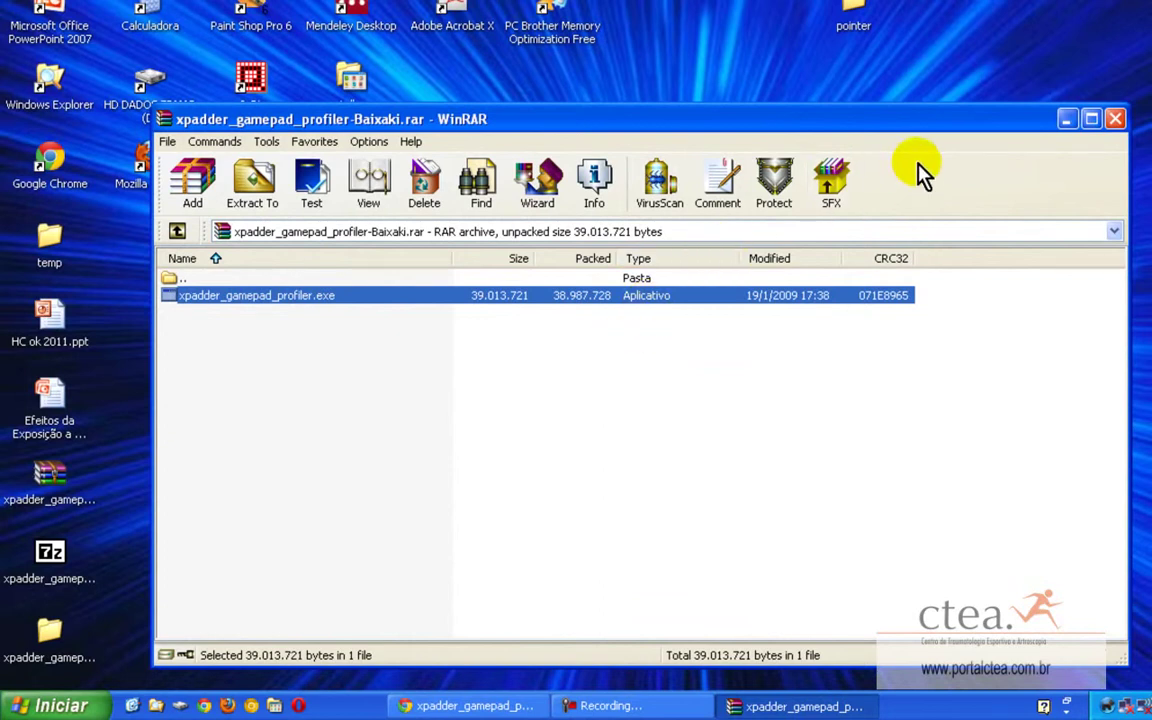
pyautogui.click(1115, 119)
# - Start Xpadder.exe from the extracted folder, using the program location for saved files and no file associations
pyautogui.click(57, 648)
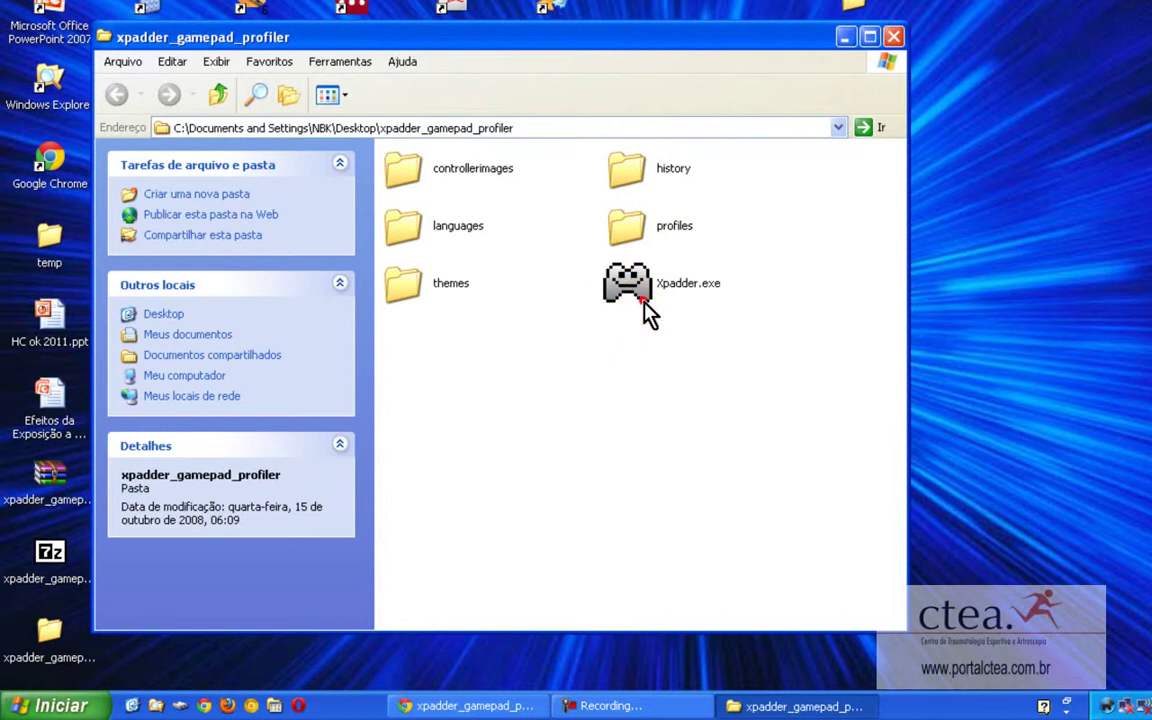
pyautogui.doubleClick(645, 308)
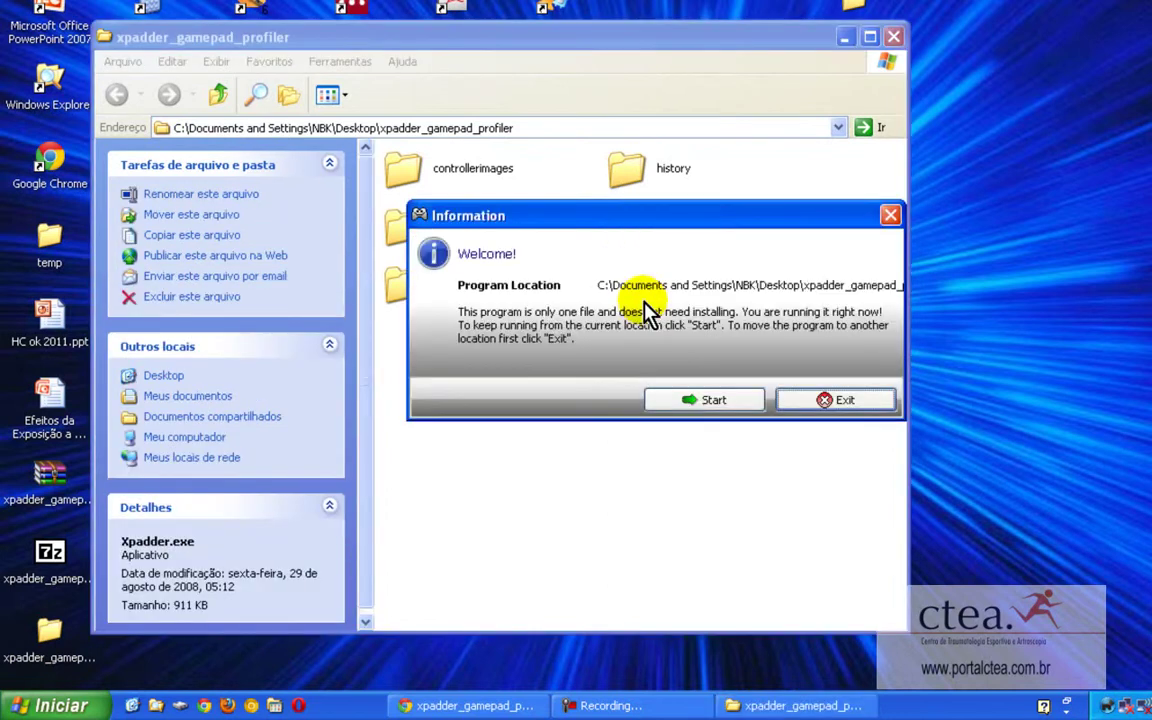
pyautogui.click(678, 408)
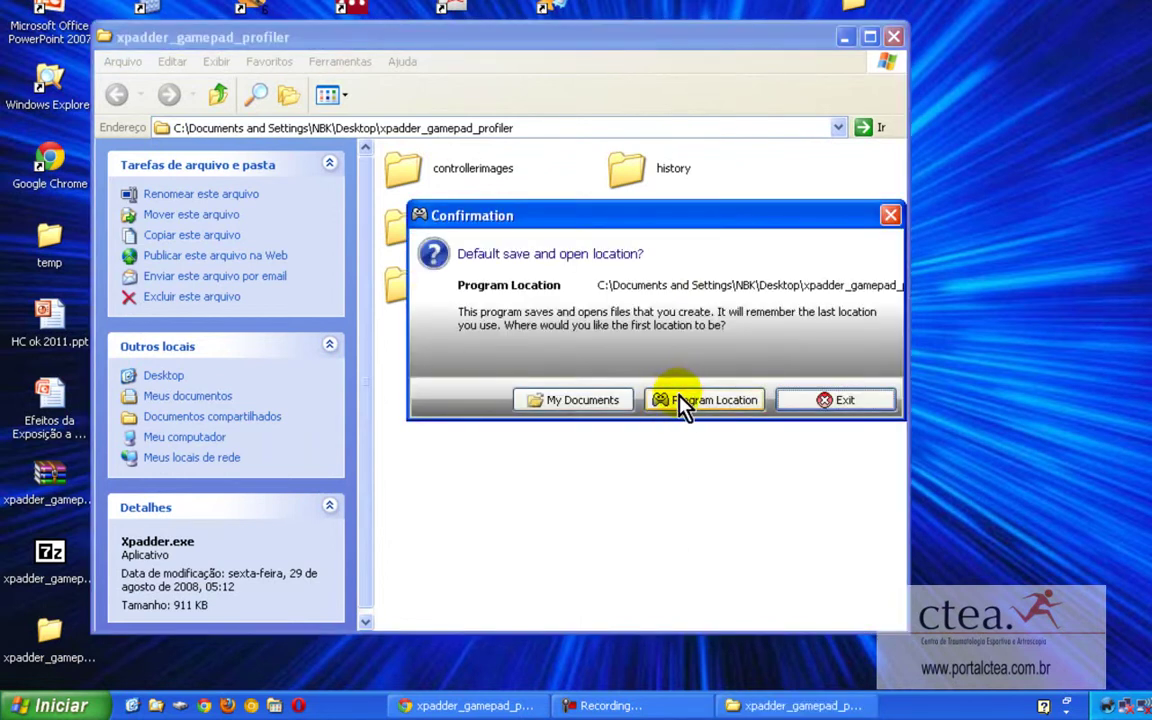
pyautogui.click(678, 408)
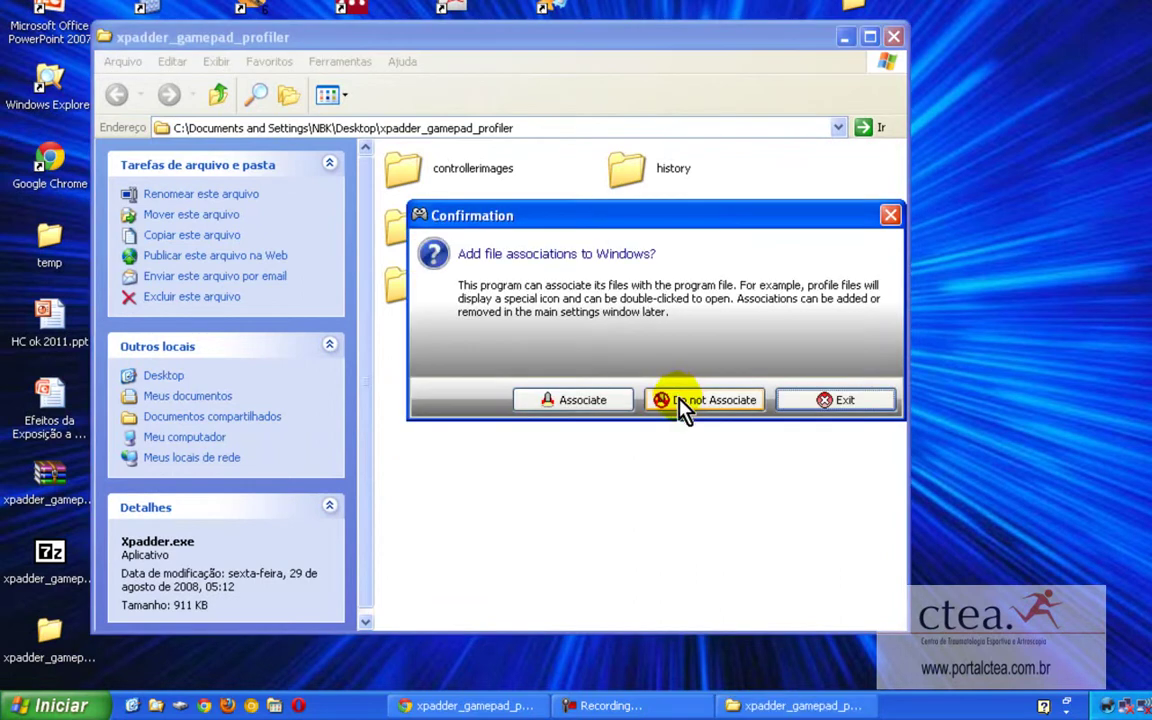
pyautogui.click(680, 402)
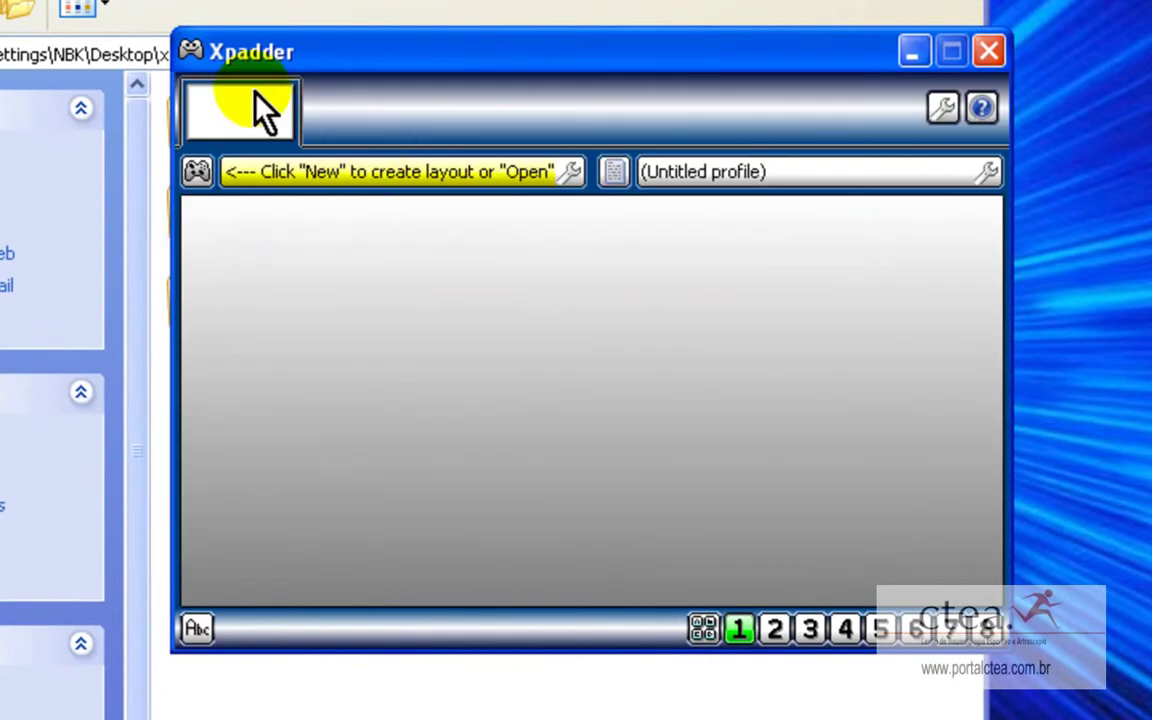
# - Create a new controller layout for the connected Xbox 360 wireless controller
pyautogui.click(199, 170)
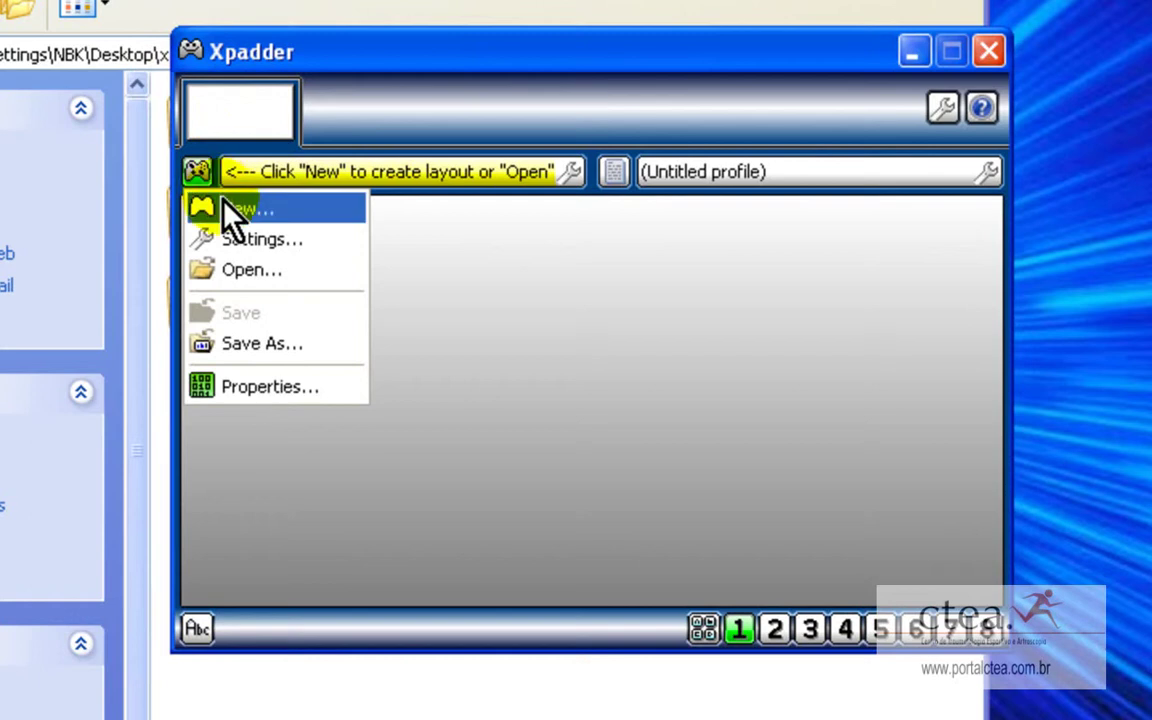
pyautogui.click(228, 210)
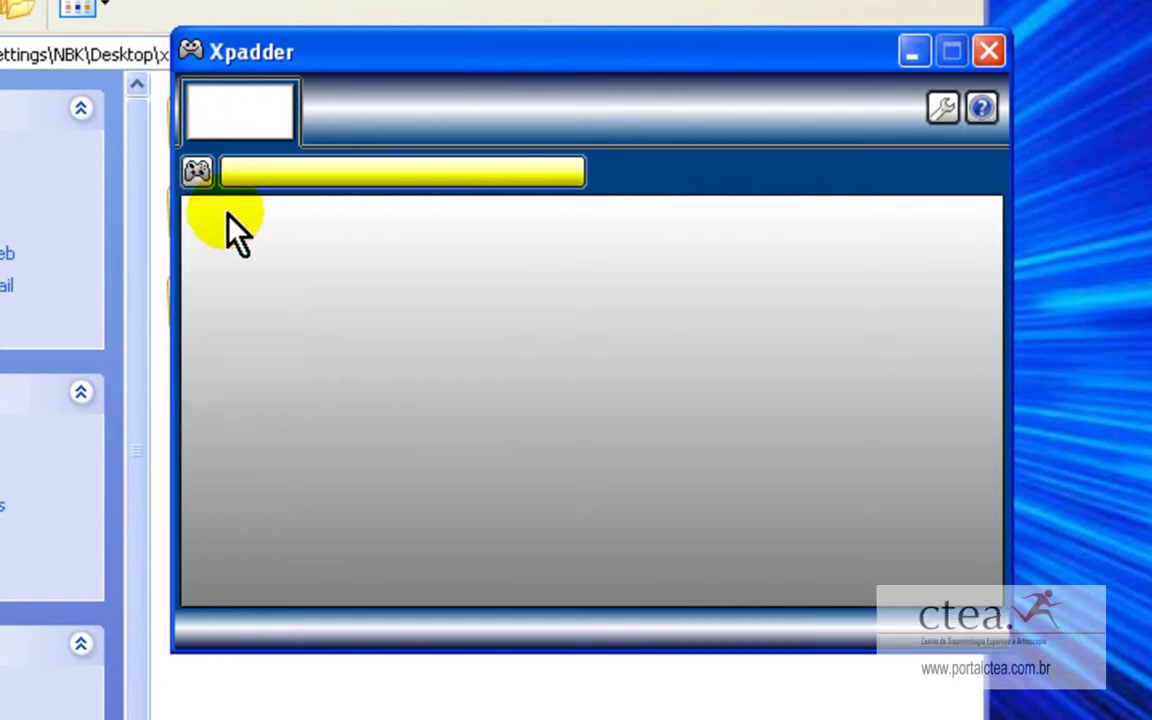
pyautogui.click(228, 216)
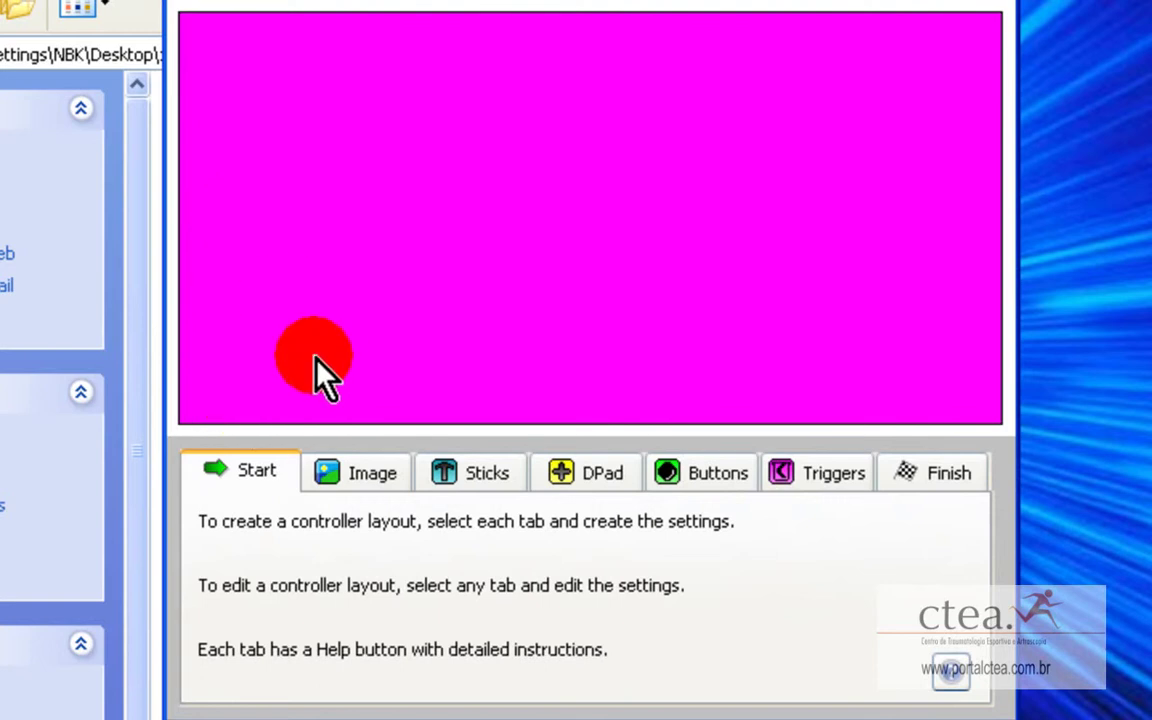
# - Load the blue GameStop Xbox 360 image from the controllerimages folder as the layout picture, browsing with thumbnails
pyautogui.click(332, 472)
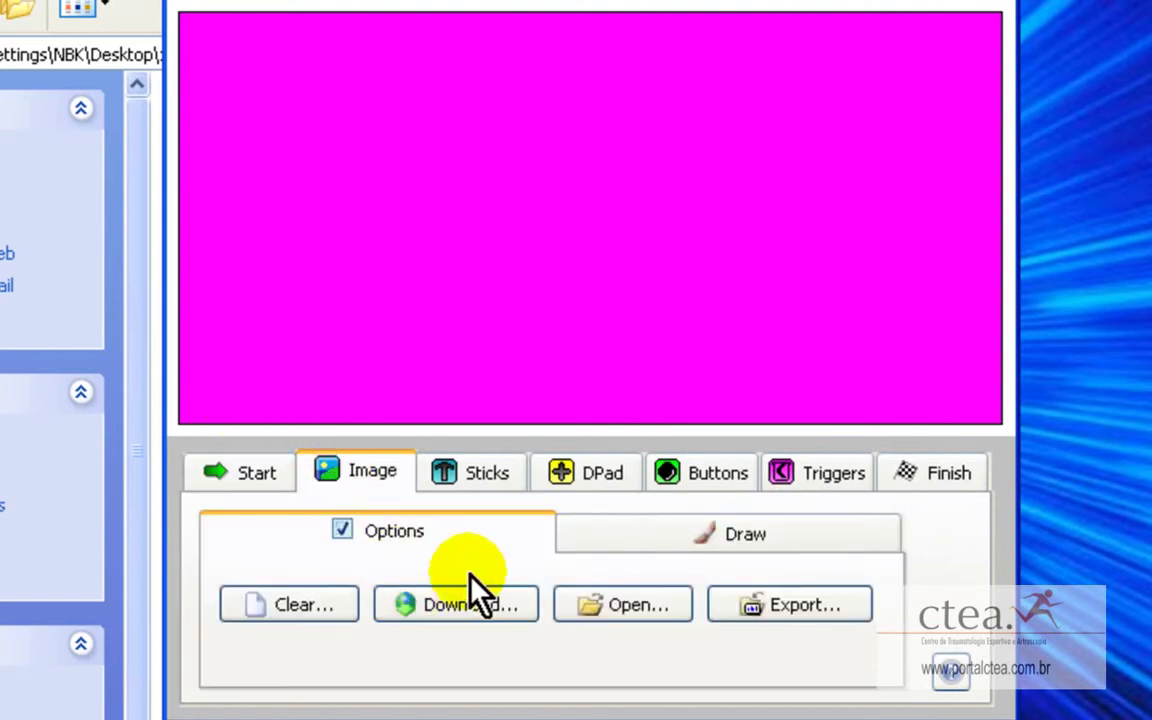
pyautogui.click(627, 608)
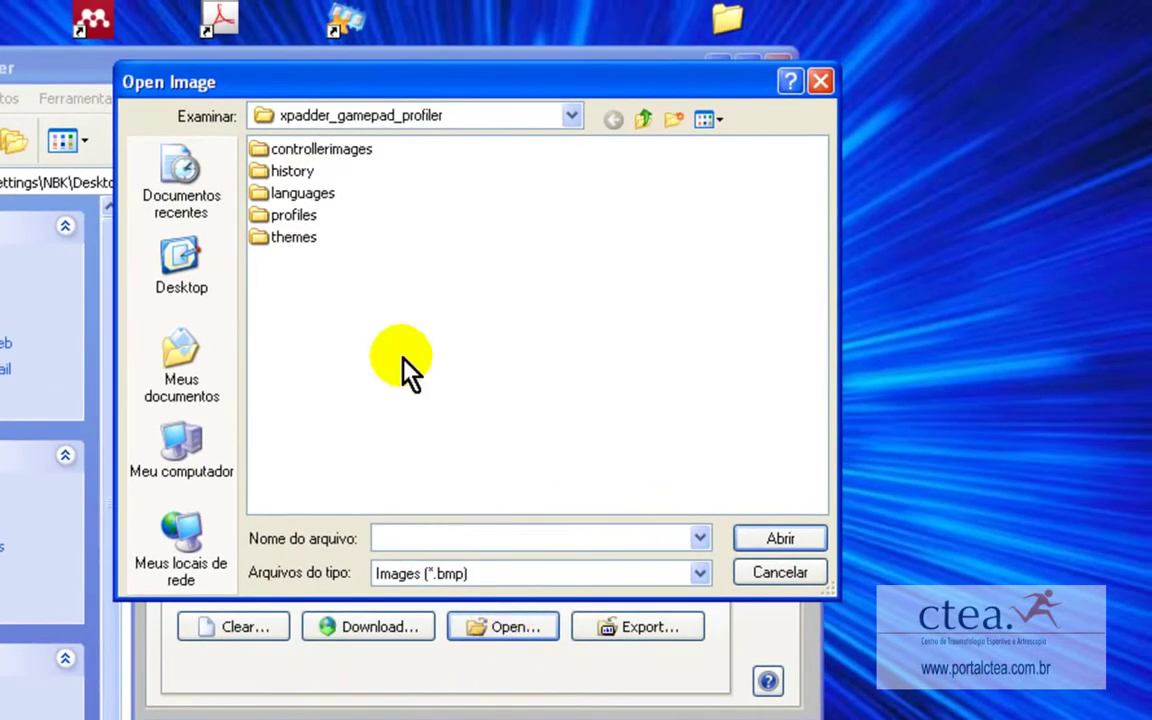
pyautogui.doubleClick(342, 150)
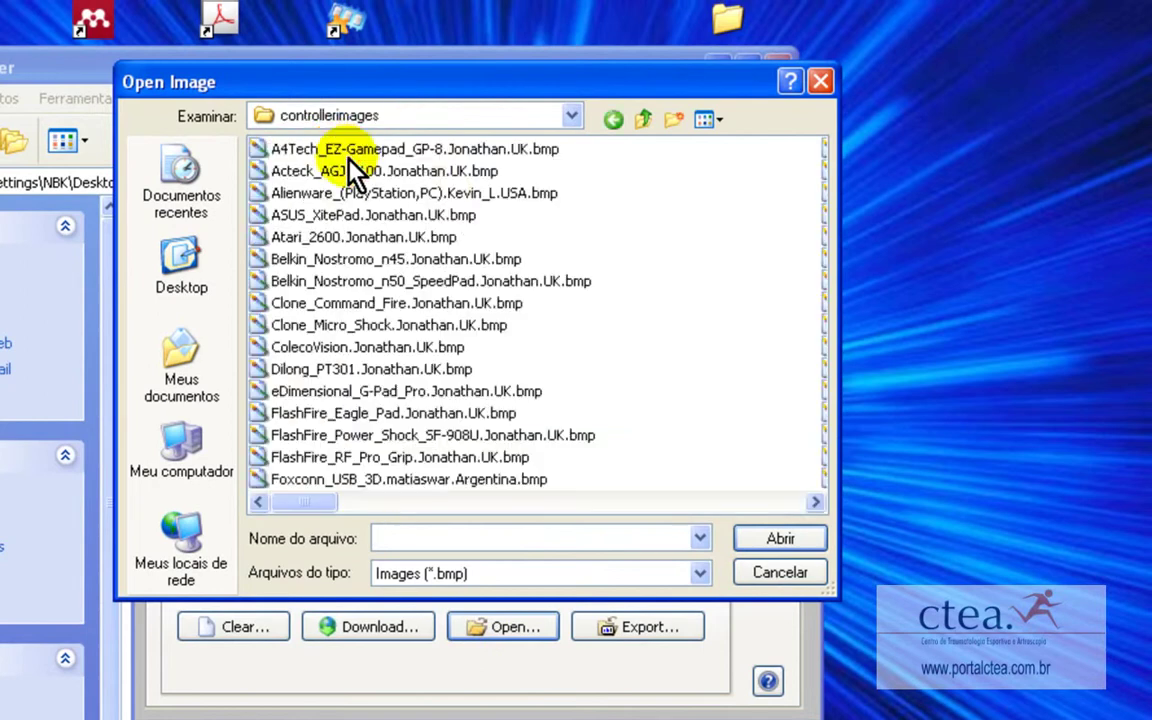
pyautogui.click(710, 122)
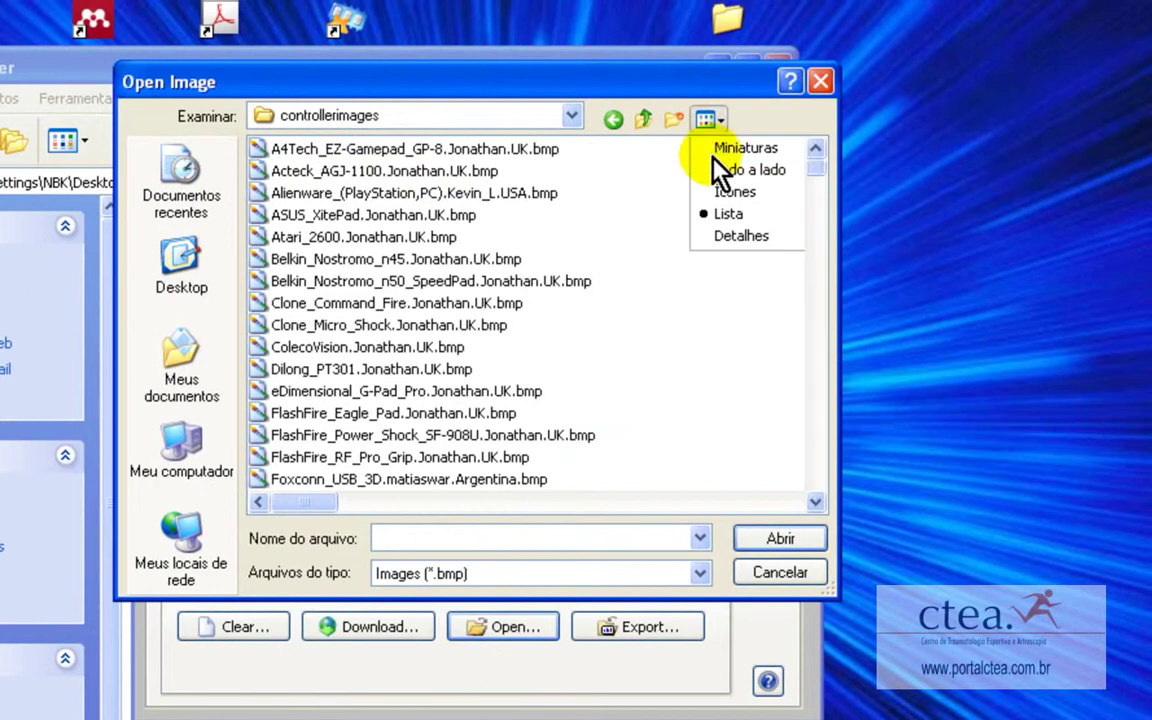
pyautogui.click(716, 150)
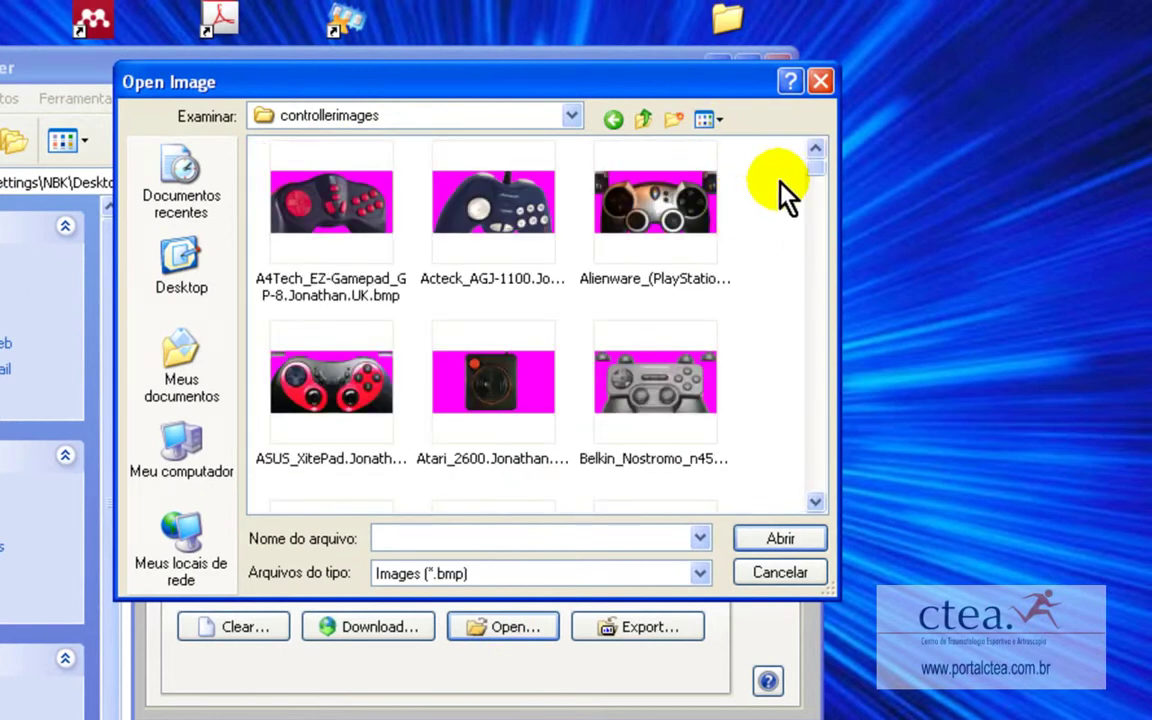
pyautogui.moveTo(811, 170); pyautogui.dragTo(813, 220)
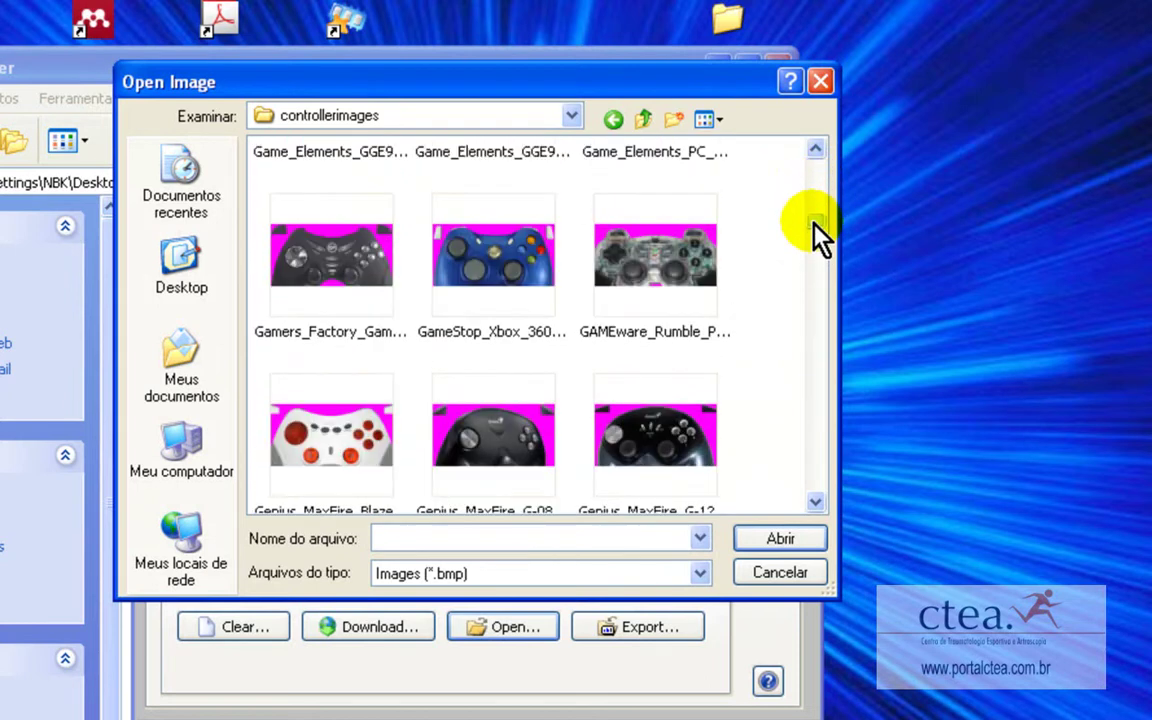
pyautogui.doubleClick(541, 257)
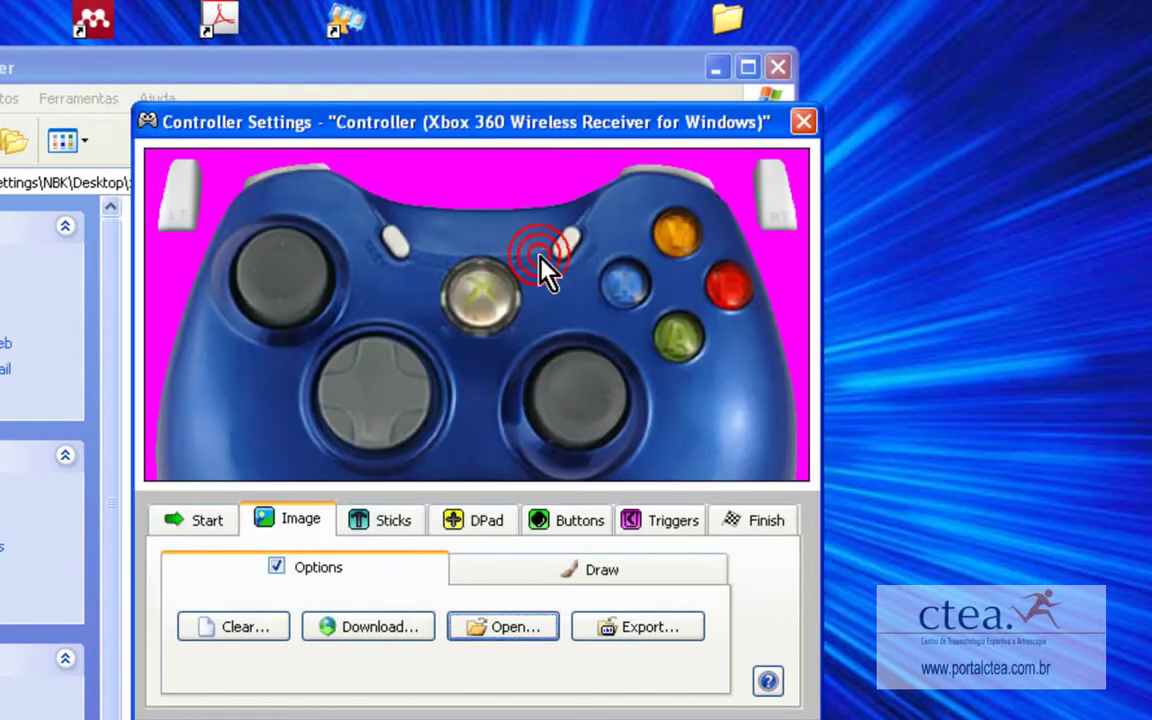
# - Enable the DPad with POV directions and place its marker over the directional pad in the controller image
pyautogui.click(484, 518)
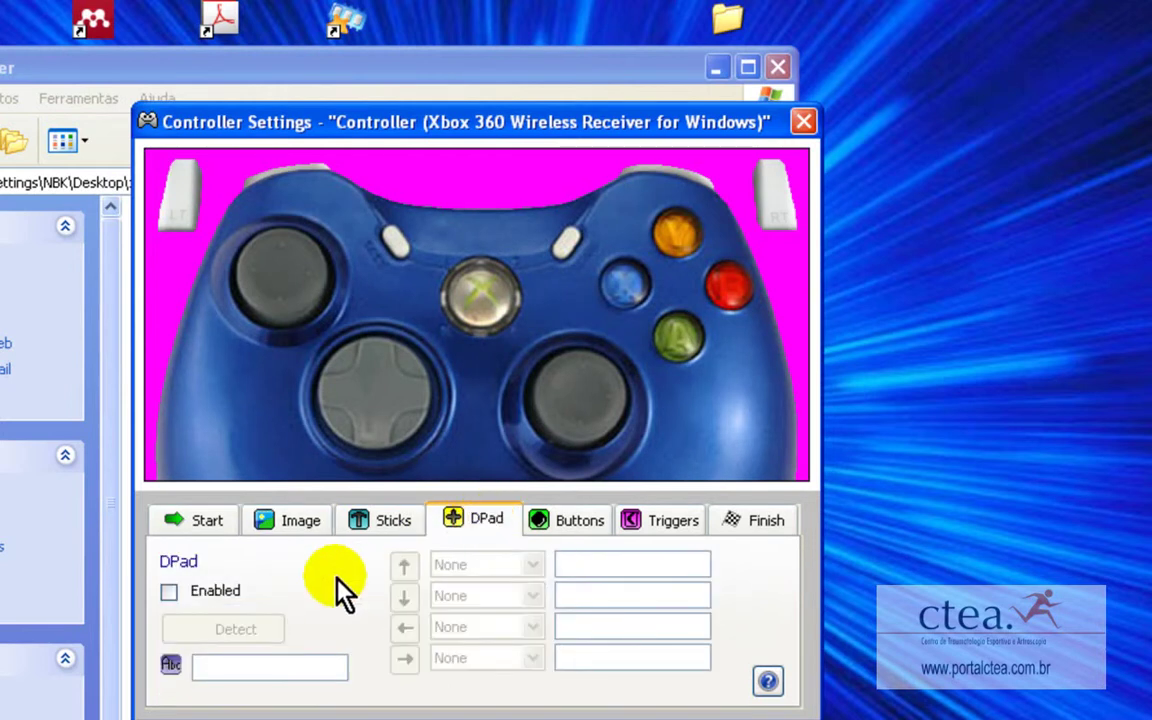
pyautogui.click(178, 597)
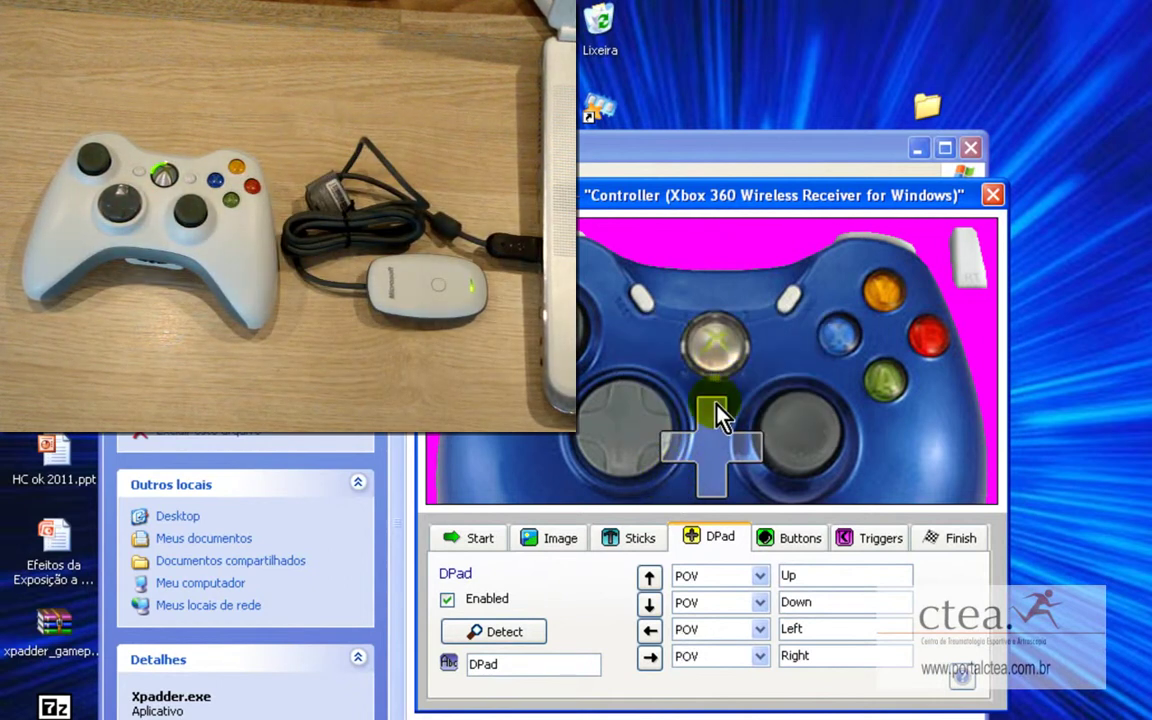
pyautogui.moveTo(709, 437); pyautogui.dragTo(624, 421)
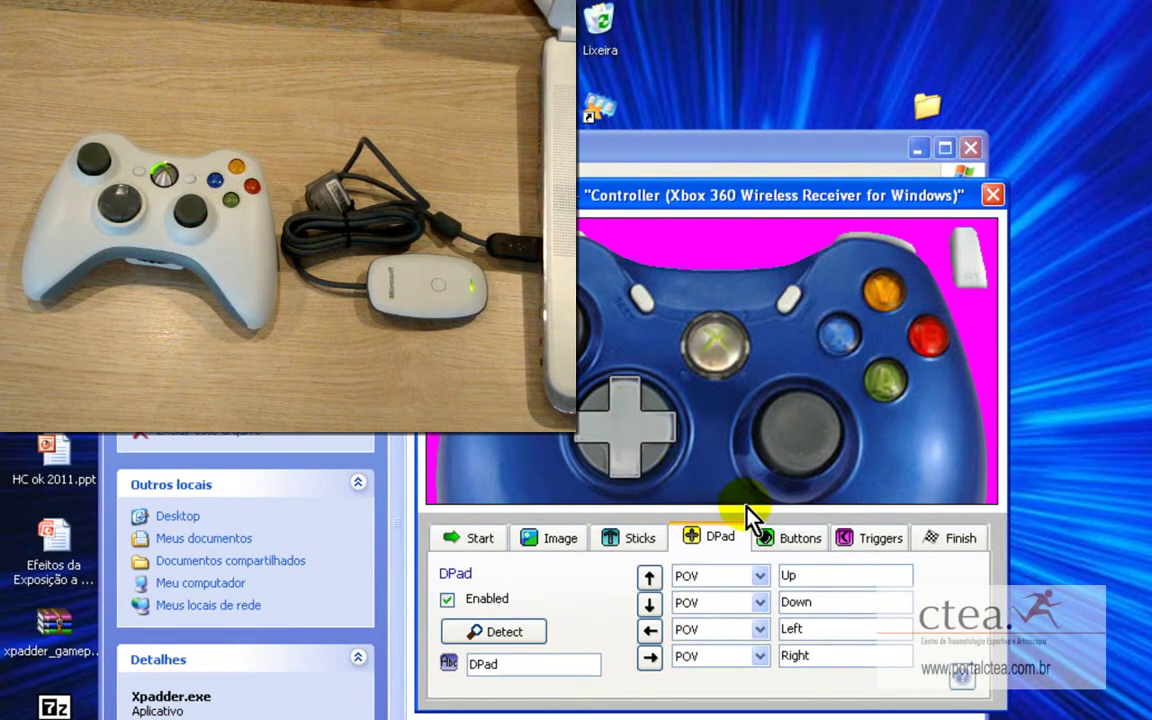
# - Add gamepad buttons 3, 2, 4 and 1, place them on X, B, Y and A respectively, and close the controller settings
pyautogui.click(778, 530)
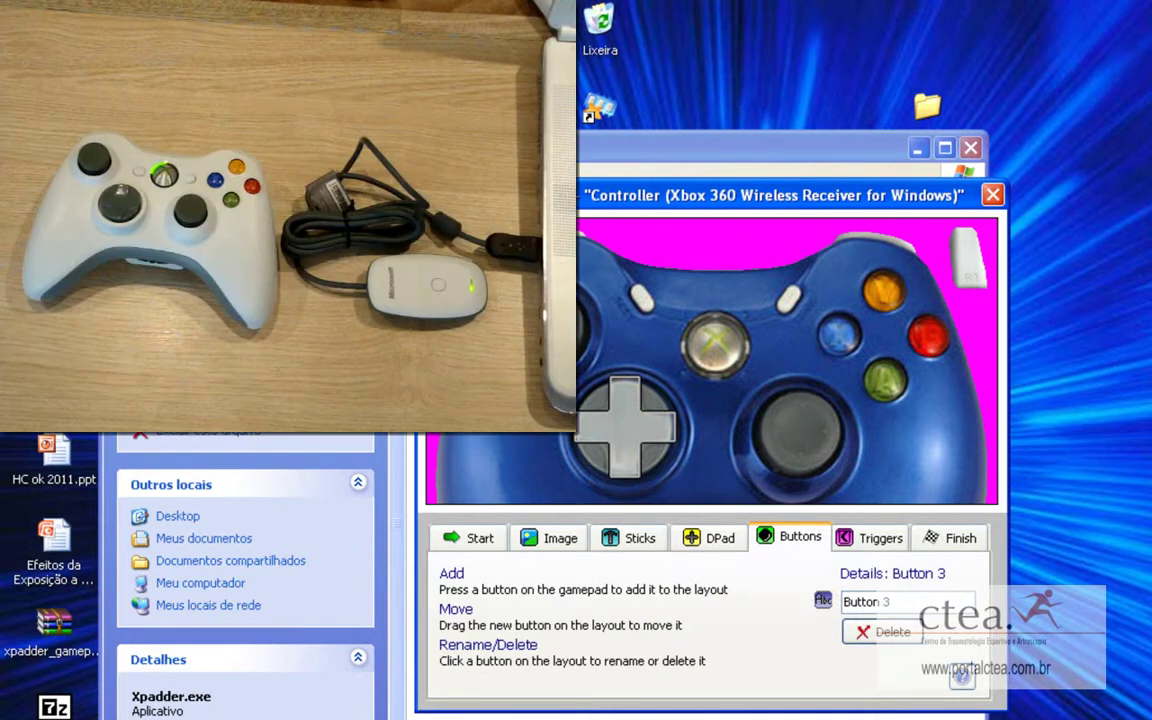
pyautogui.moveTo(517, 328)
pyautogui.mouseDown()
pyautogui.moveTo(643, 337)
pyautogui.moveTo(770, 313)
pyautogui.moveTo(826, 325)
pyautogui.moveTo(838, 340)
pyautogui.mouseUp()
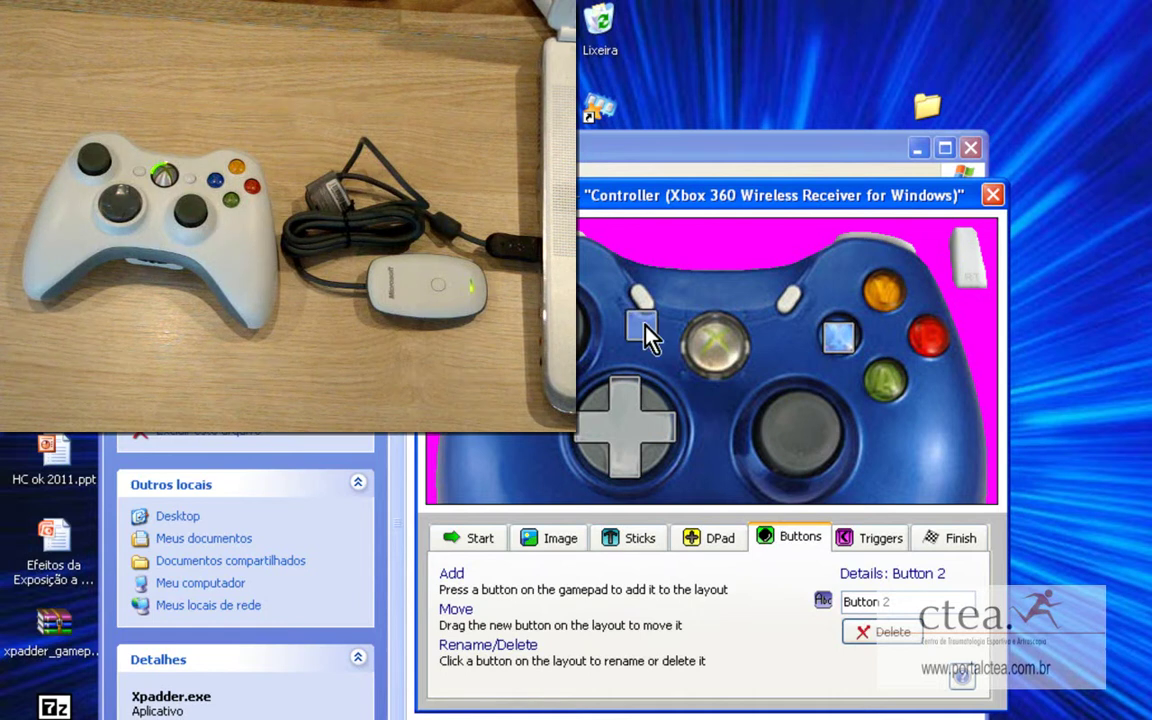
pyautogui.moveTo(828, 360)
pyautogui.mouseDown()
pyautogui.moveTo(956, 391)
pyautogui.moveTo(935, 352)
pyautogui.mouseUp()
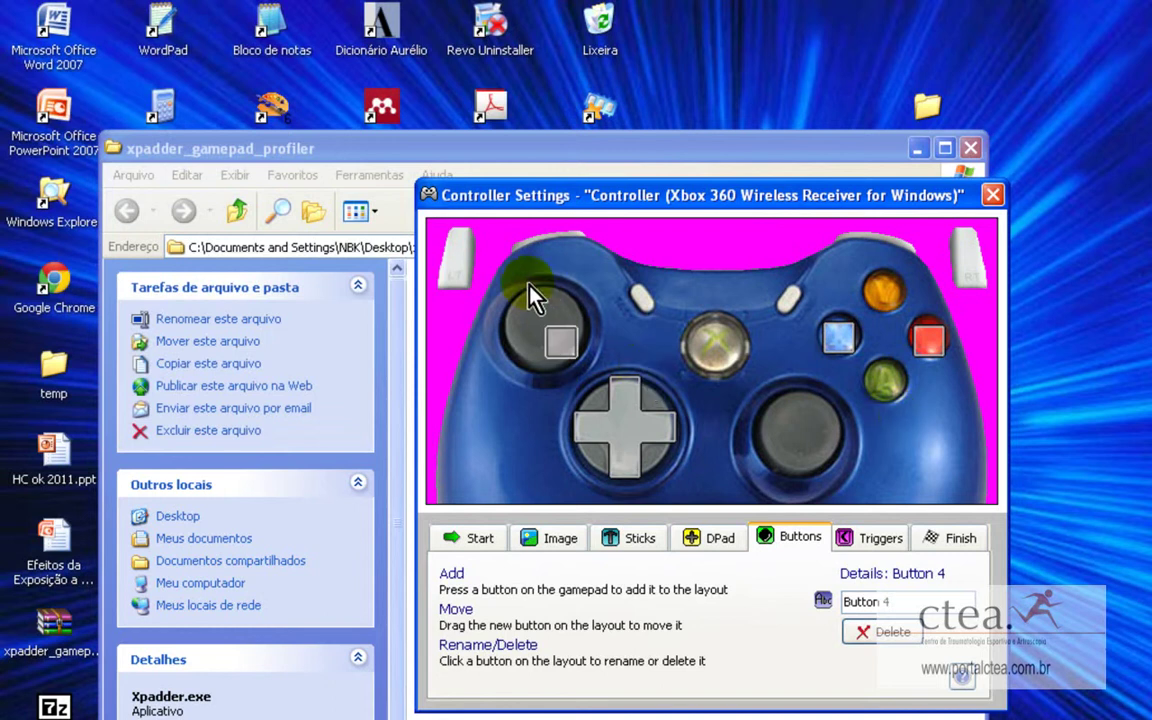
pyautogui.moveTo(563, 343)
pyautogui.mouseDown()
pyautogui.moveTo(818, 283)
pyautogui.moveTo(886, 283)
pyautogui.mouseUp()
pyautogui.click(842, 334)
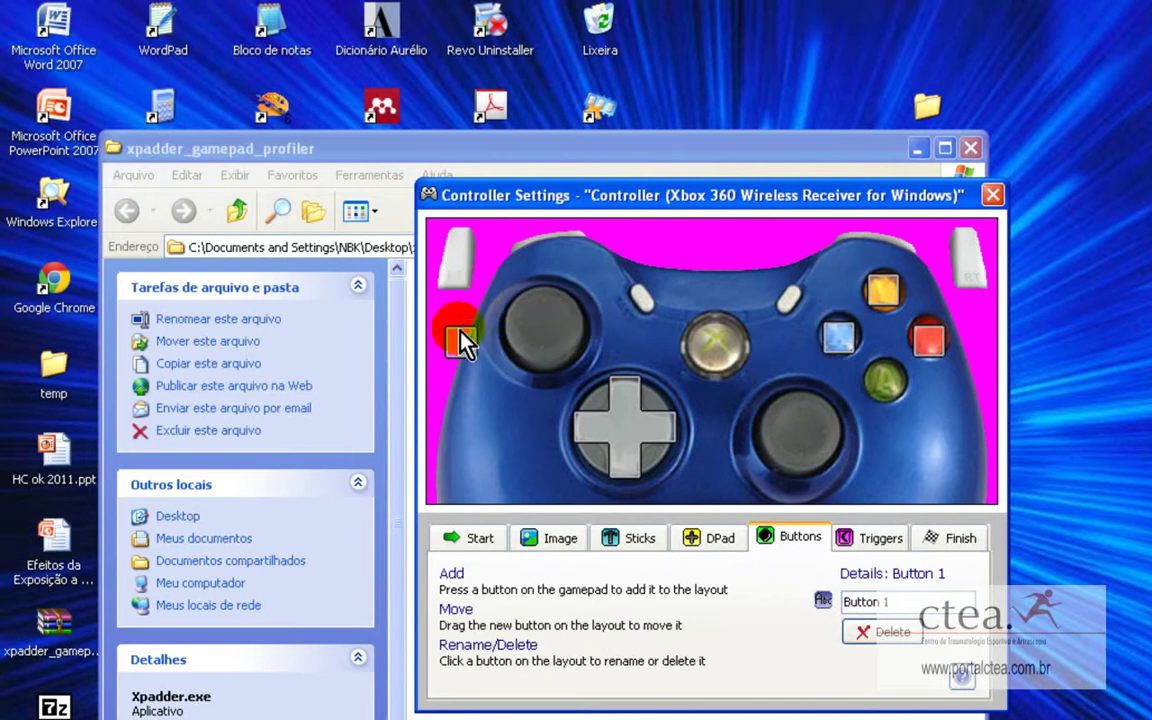
pyautogui.moveTo(470, 334); pyautogui.dragTo(881, 380)
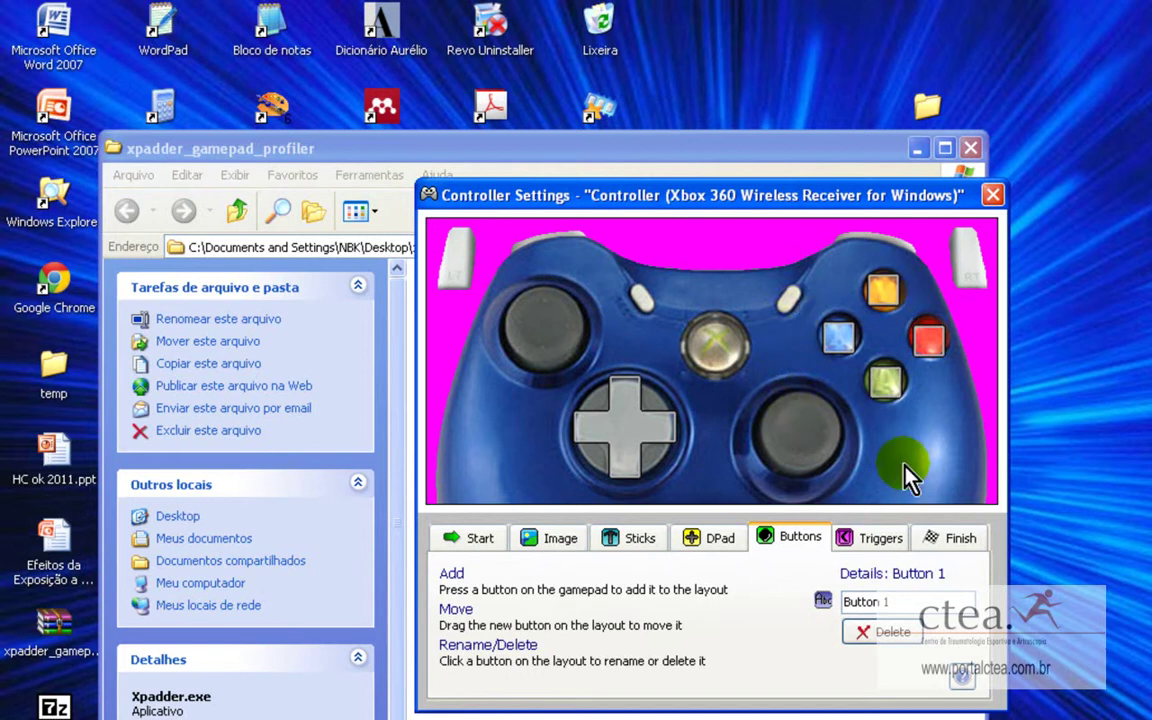
pyautogui.click(934, 538)
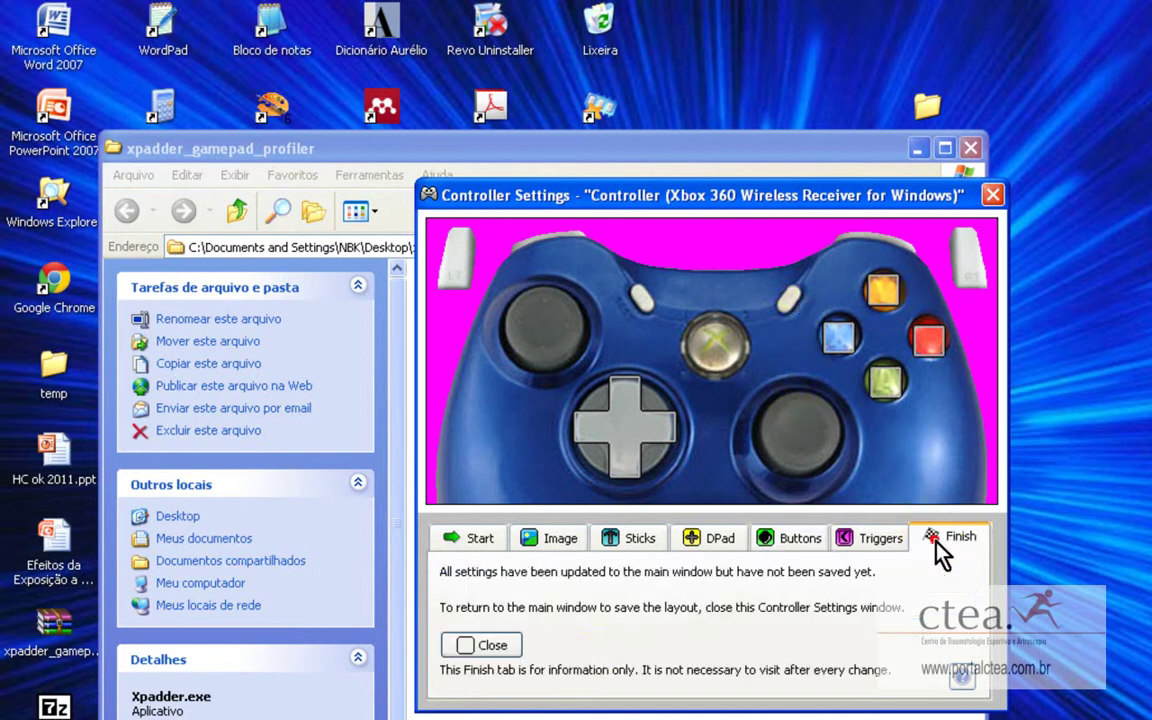
pyautogui.click(506, 645)
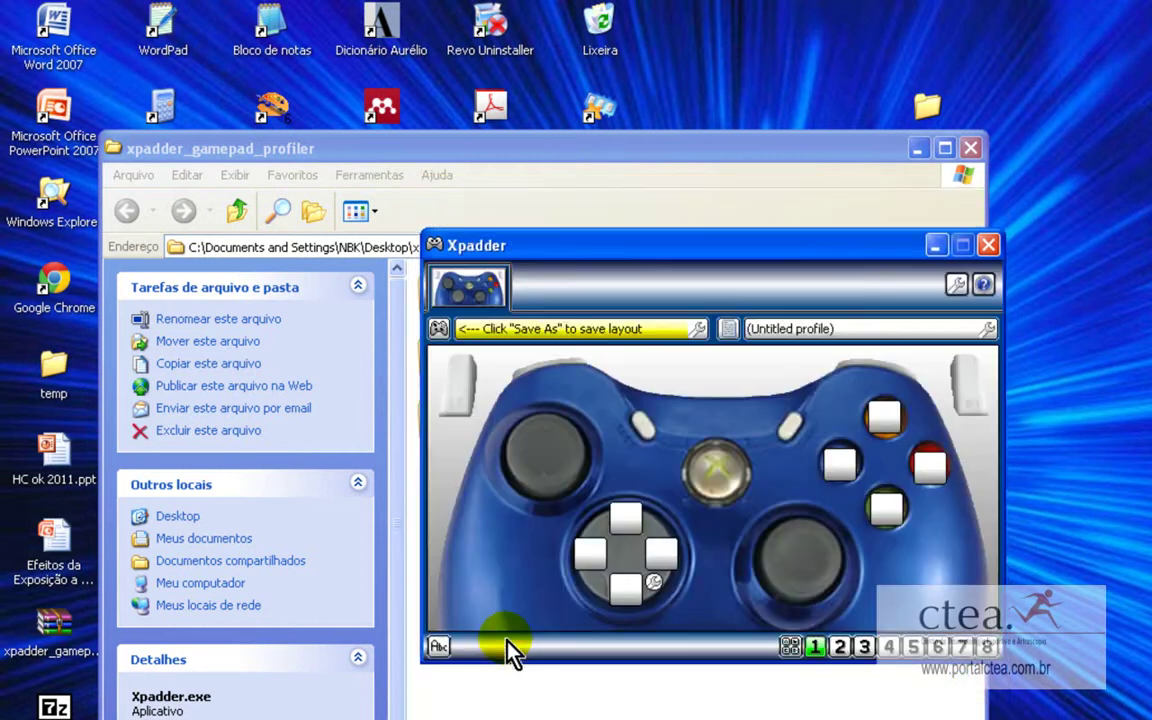
# - Assign upward mouse movement to the DPad's up direction
pyautogui.click(634, 518)
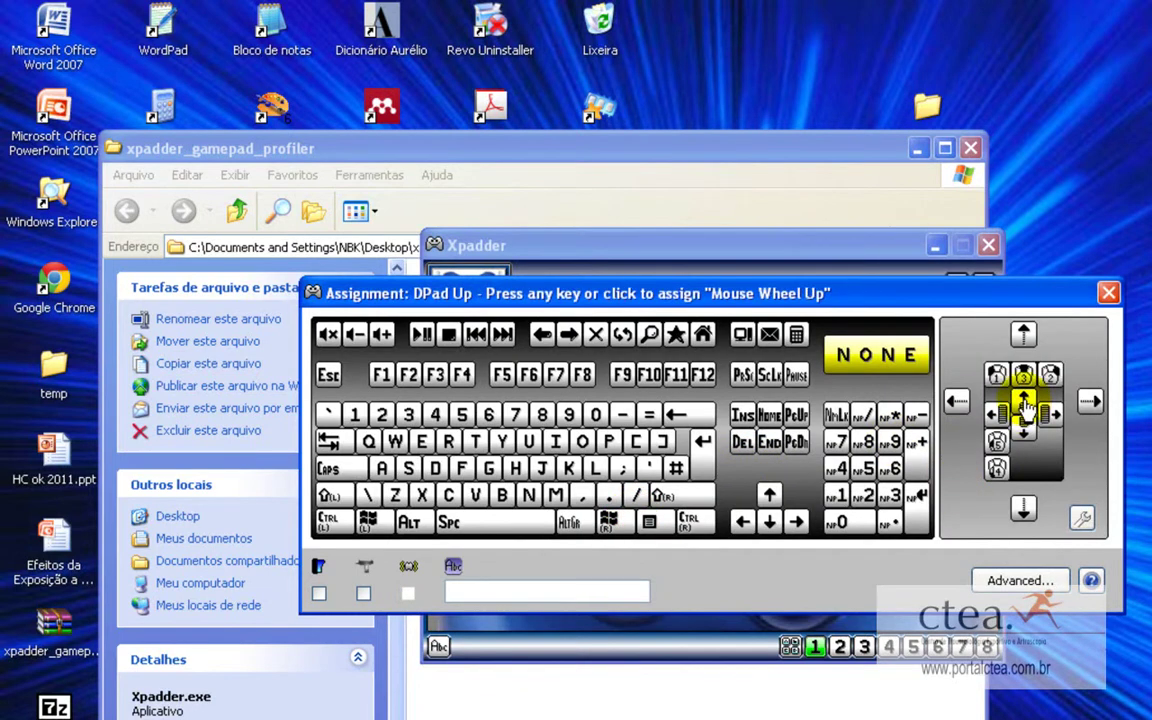
pyautogui.click(1024, 338)
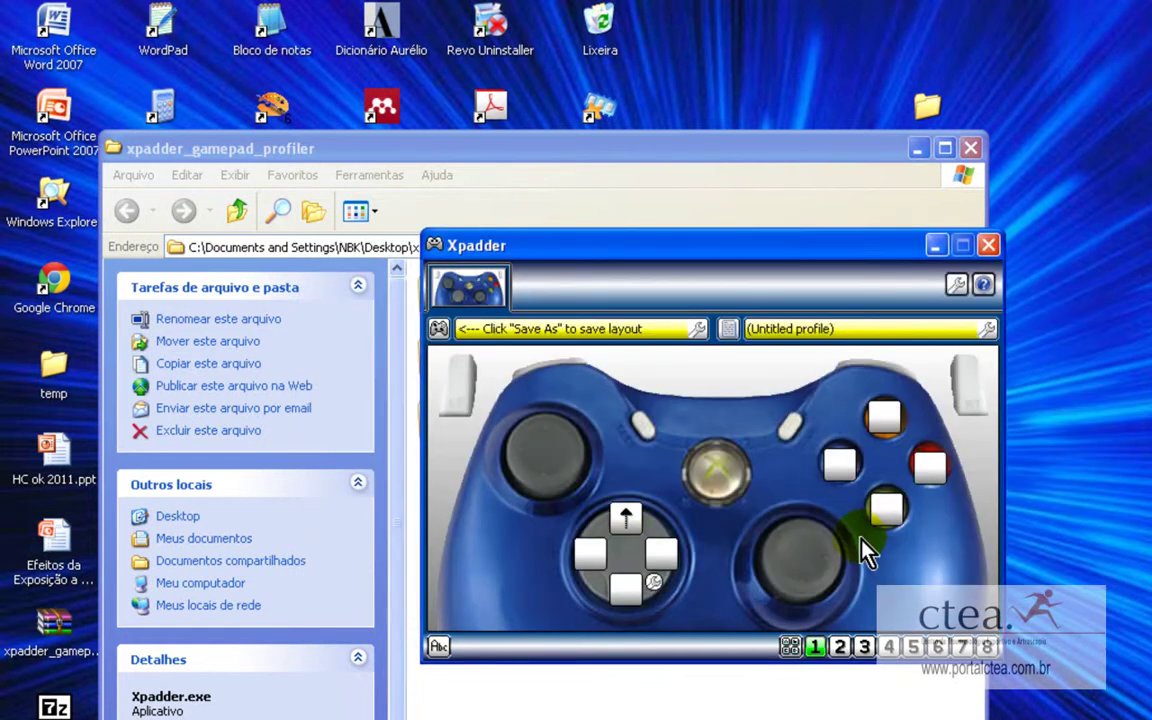
# - Assign mouse movement down, right and left to the DPad's down, right and left directions respectively
pyautogui.click(635, 604)
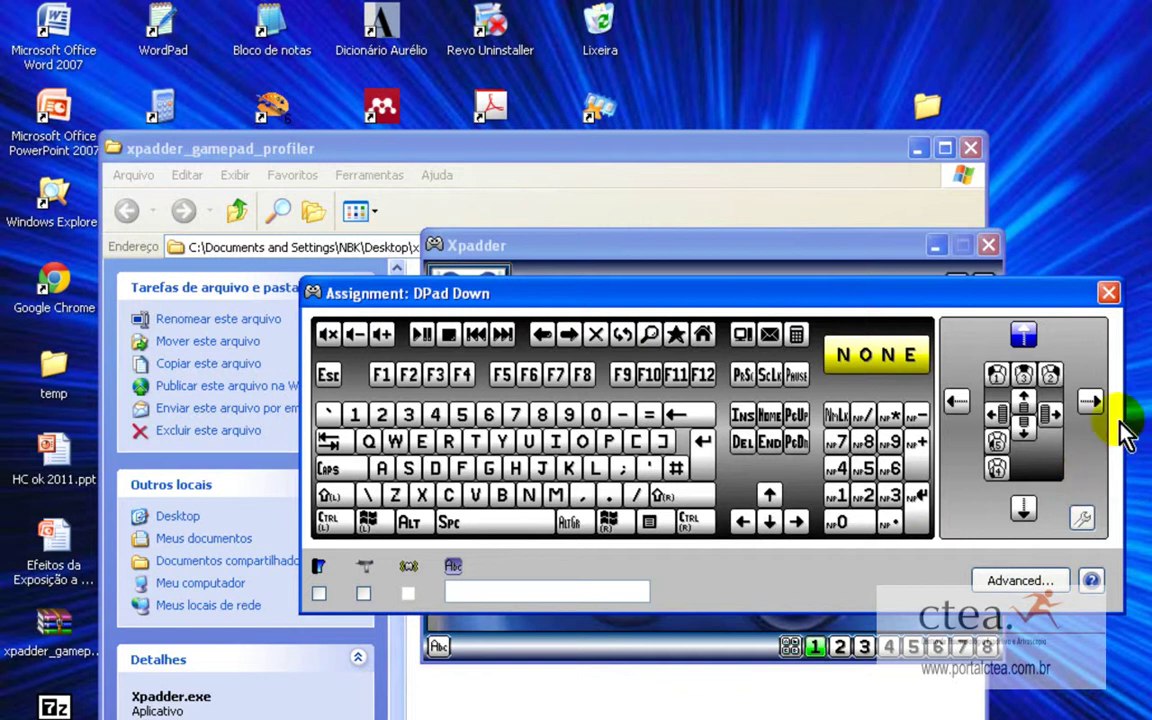
pyautogui.click(1023, 509)
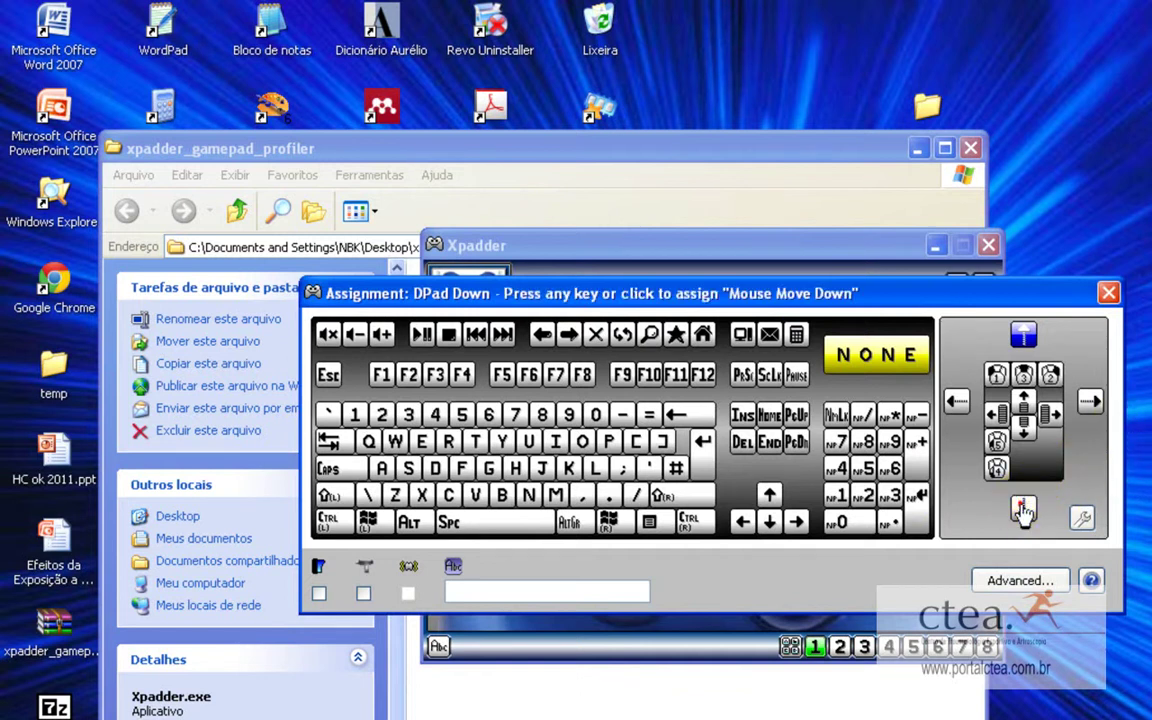
pyautogui.click(1023, 509)
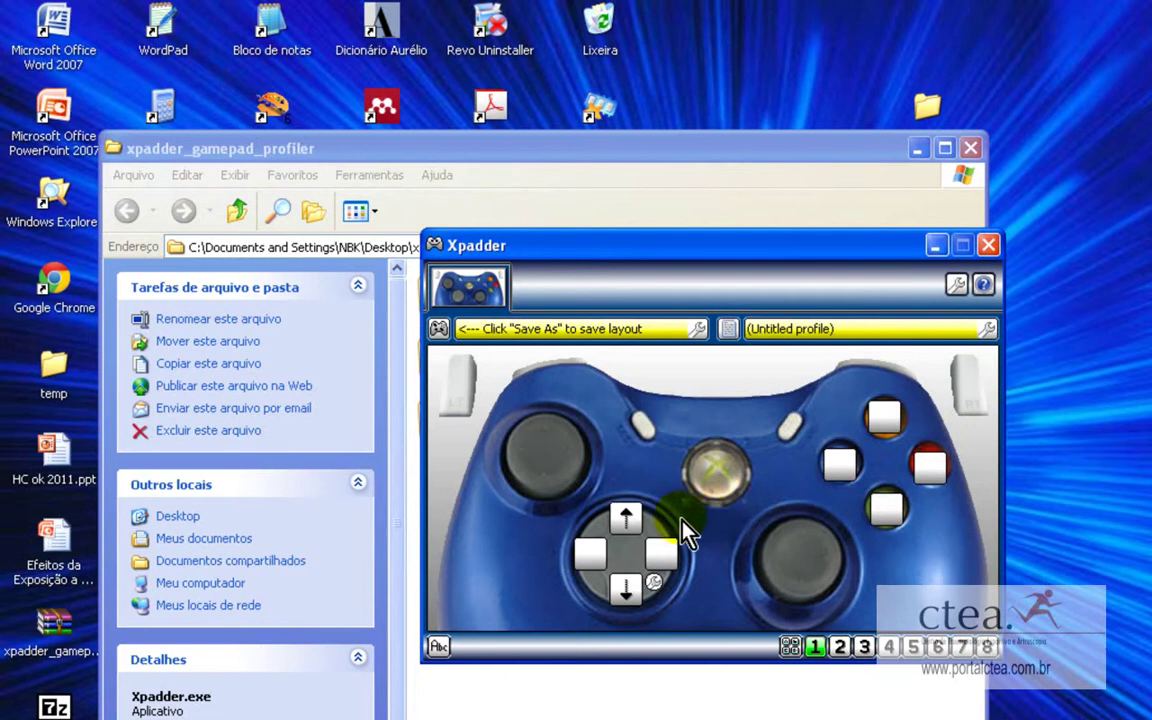
pyautogui.click(664, 552)
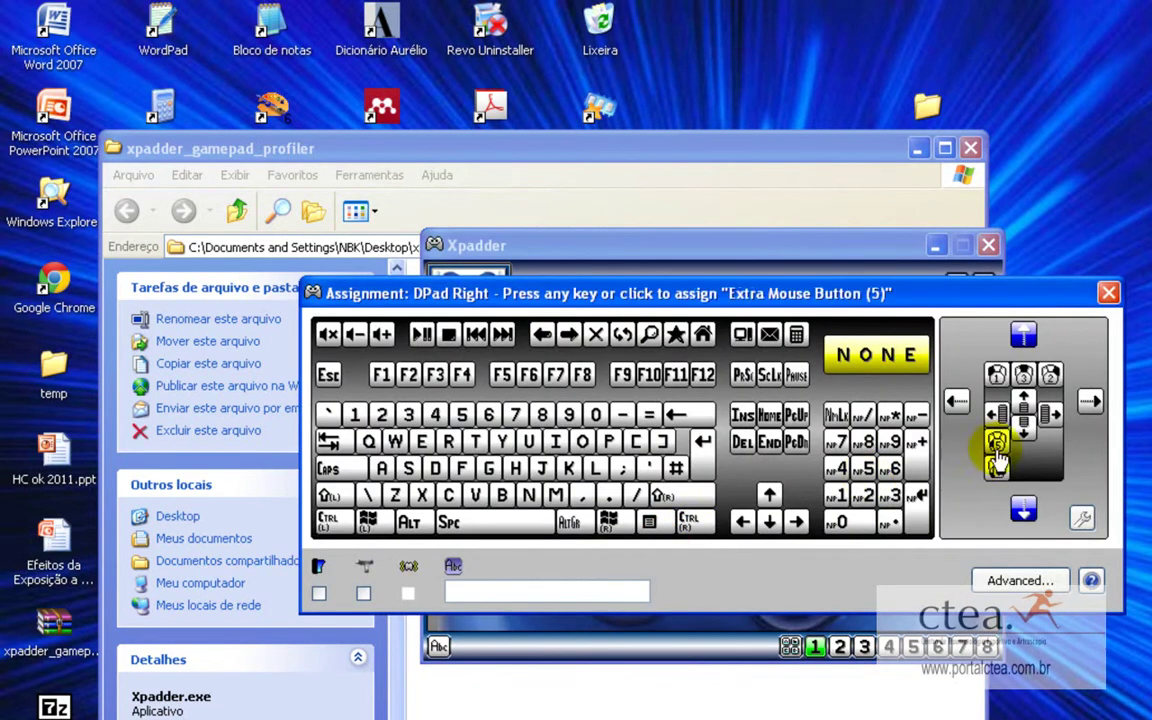
pyautogui.click(1087, 403)
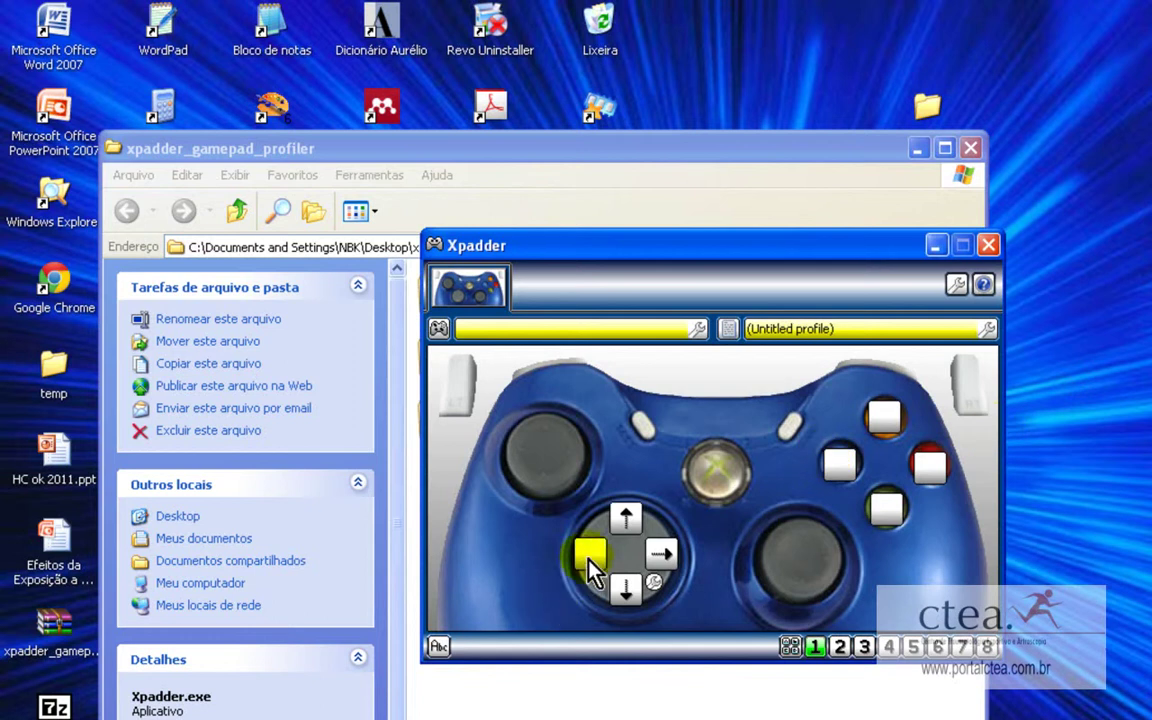
pyautogui.click(597, 552)
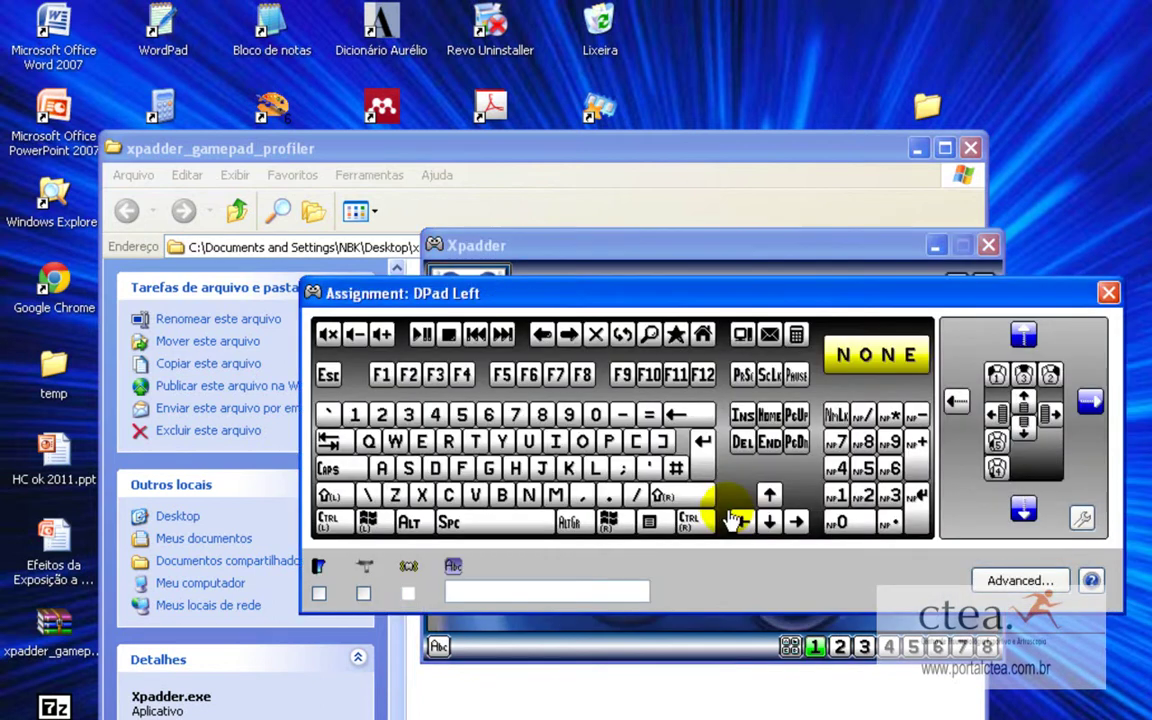
pyautogui.click(956, 403)
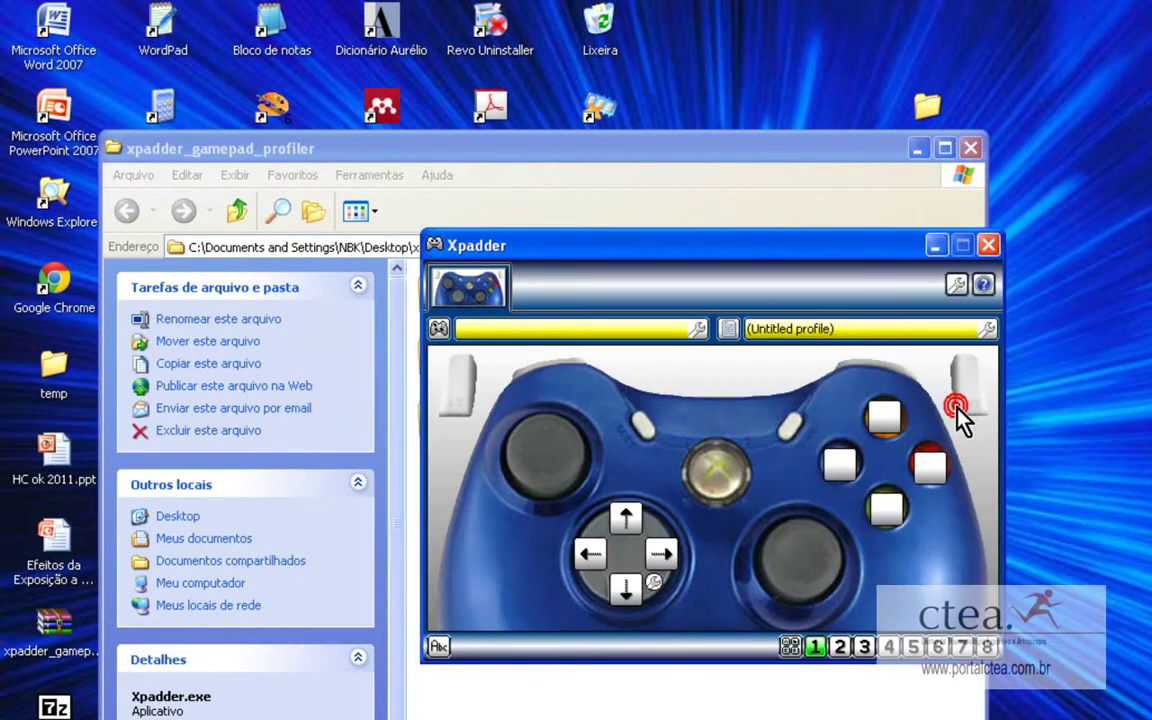
# - Assign Esc to the Y button (Button 4) and the left mouse button to the X button (Button 3)
pyautogui.click(893, 418)
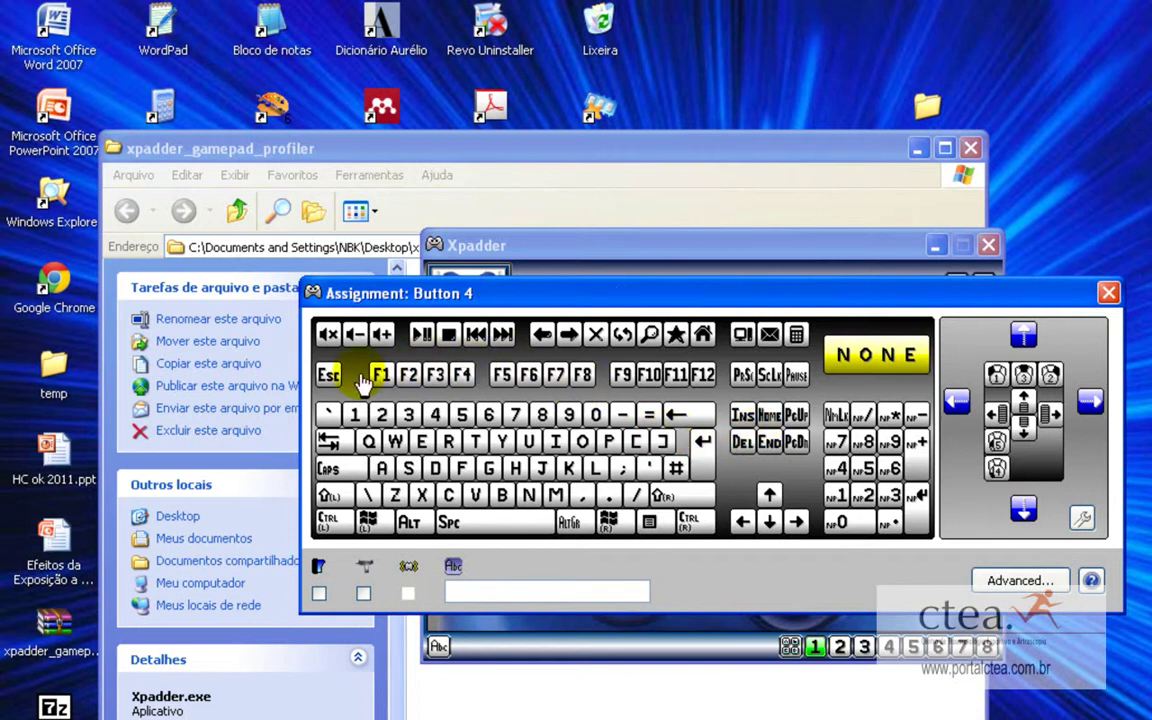
pyautogui.click(330, 376)
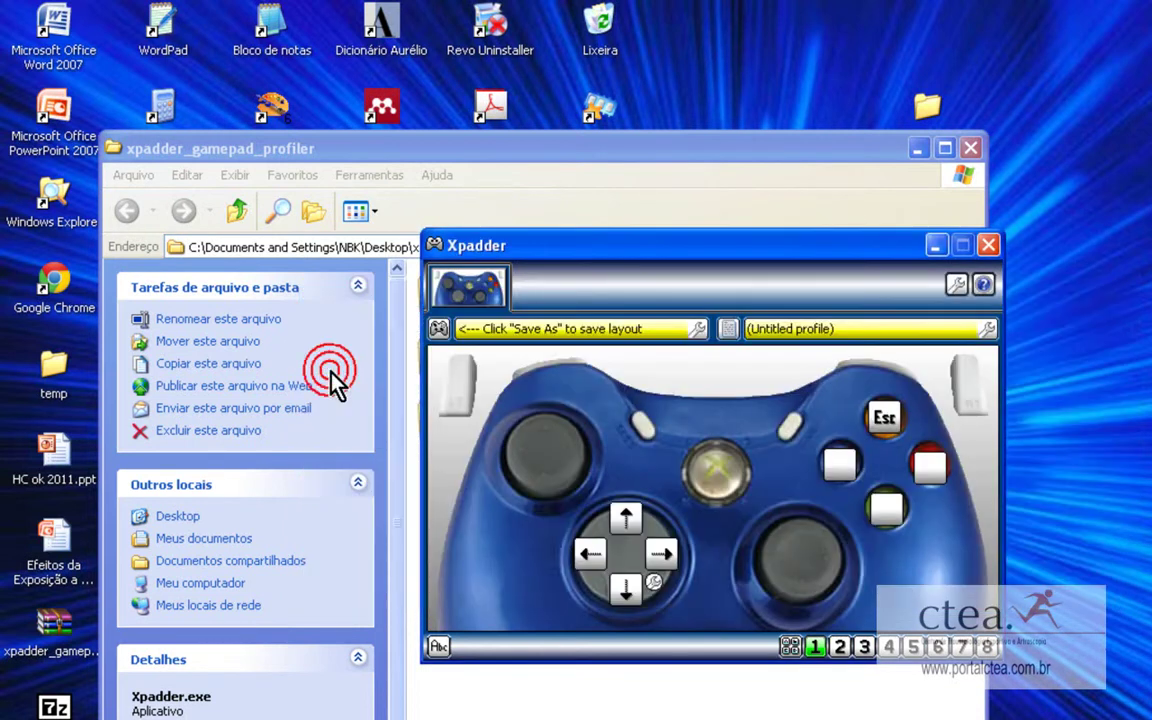
pyautogui.click(842, 474)
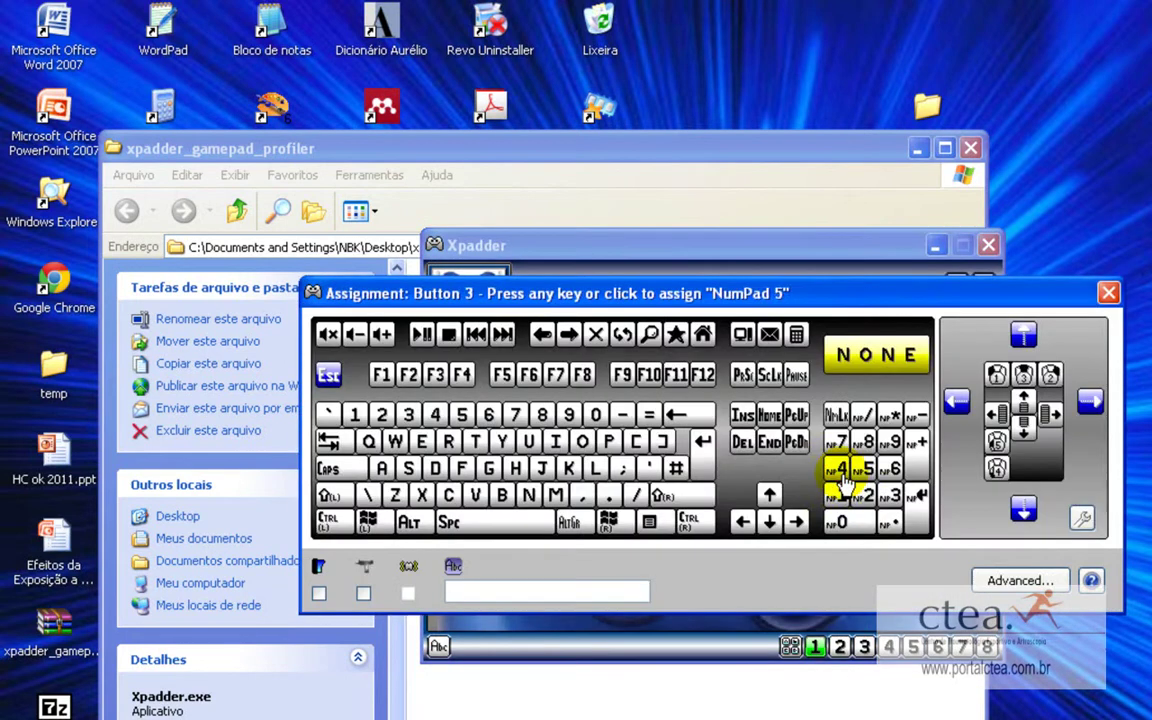
pyautogui.click(997, 376)
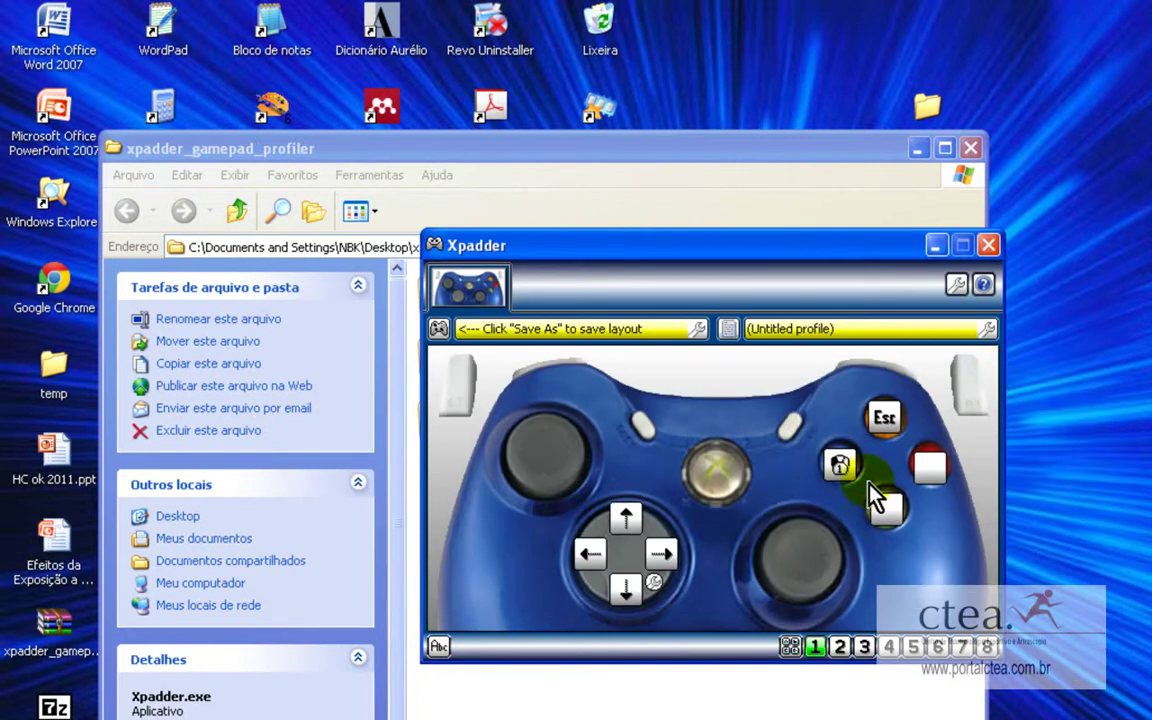
# - Assign the right mouse button (2) to the controller's B button (Button 2)
pyautogui.click(935, 485)
pyautogui.click(922, 463)
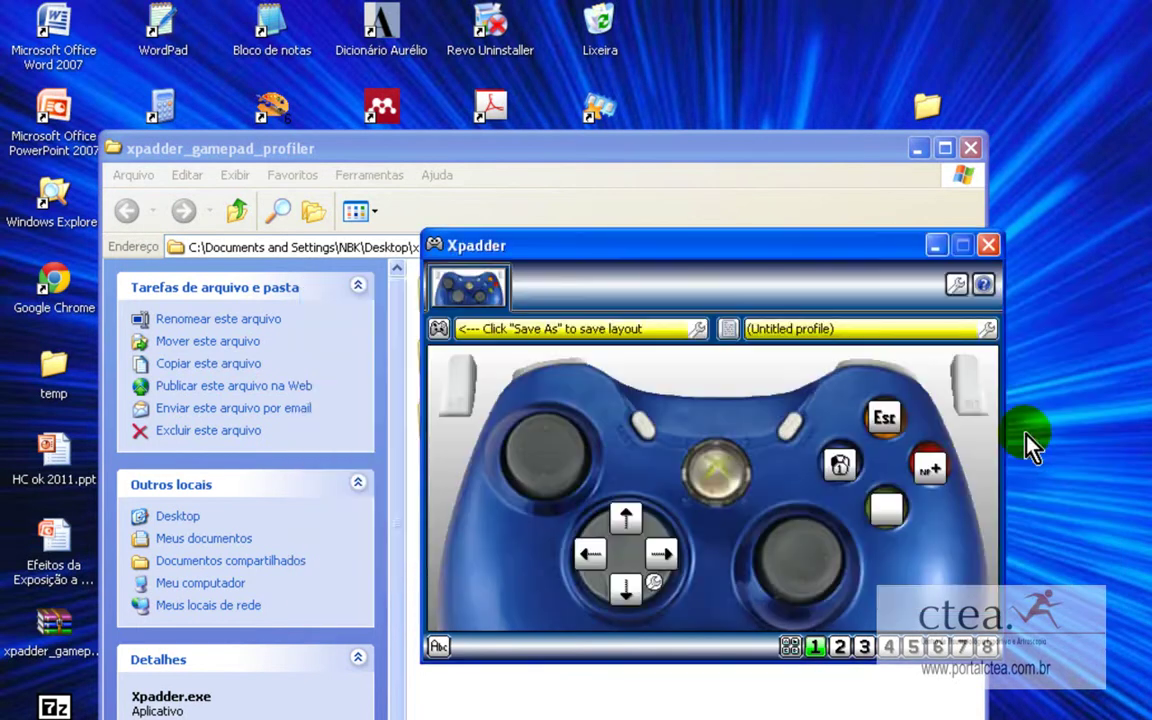
pyautogui.click(940, 464)
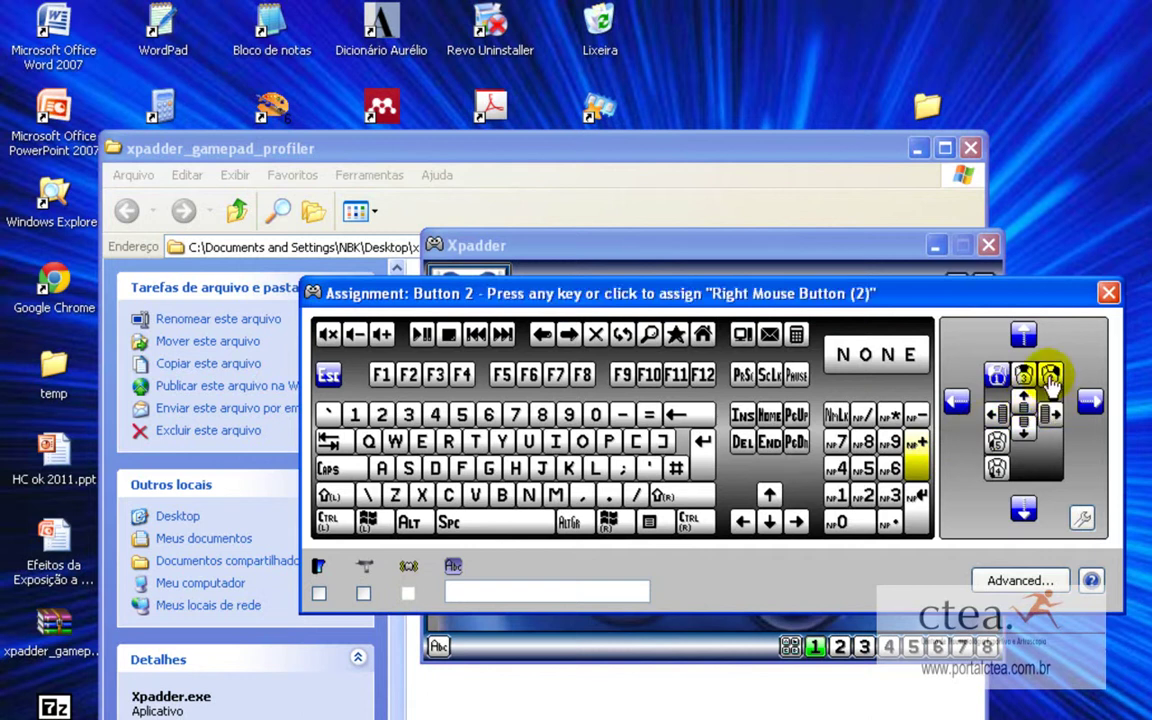
pyautogui.click(1051, 385)
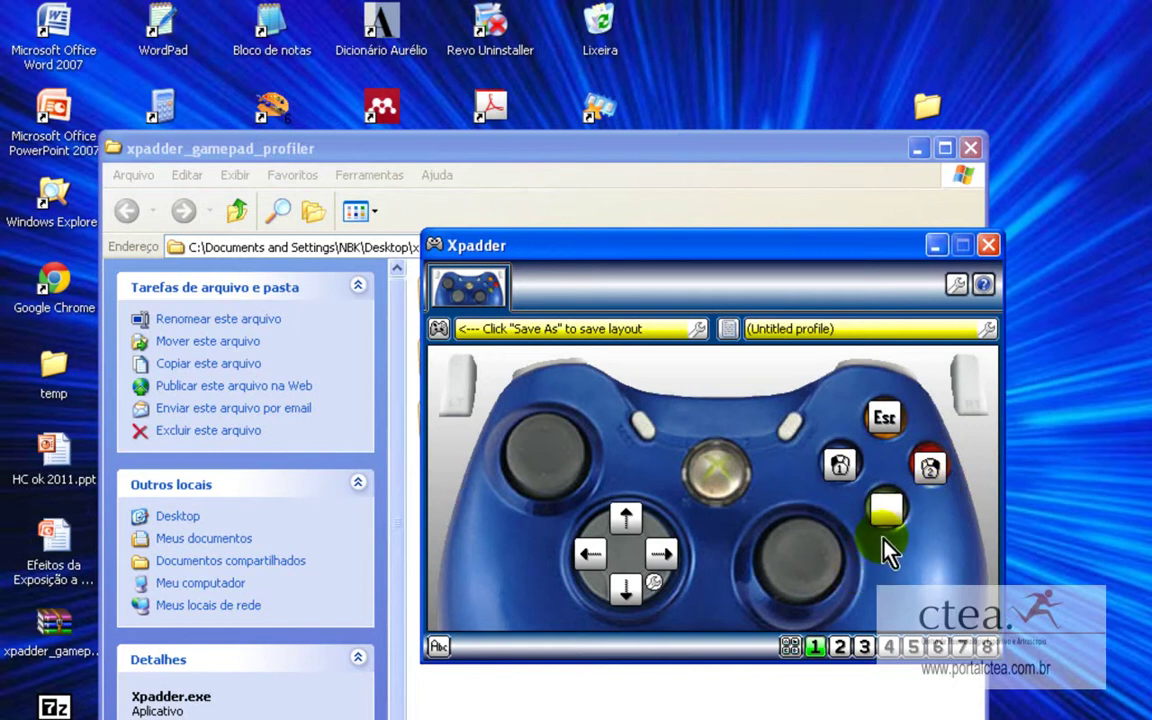
# - Assign the Alt+F4 combination to the controller's A button (Button 1)
pyautogui.click(887, 512)
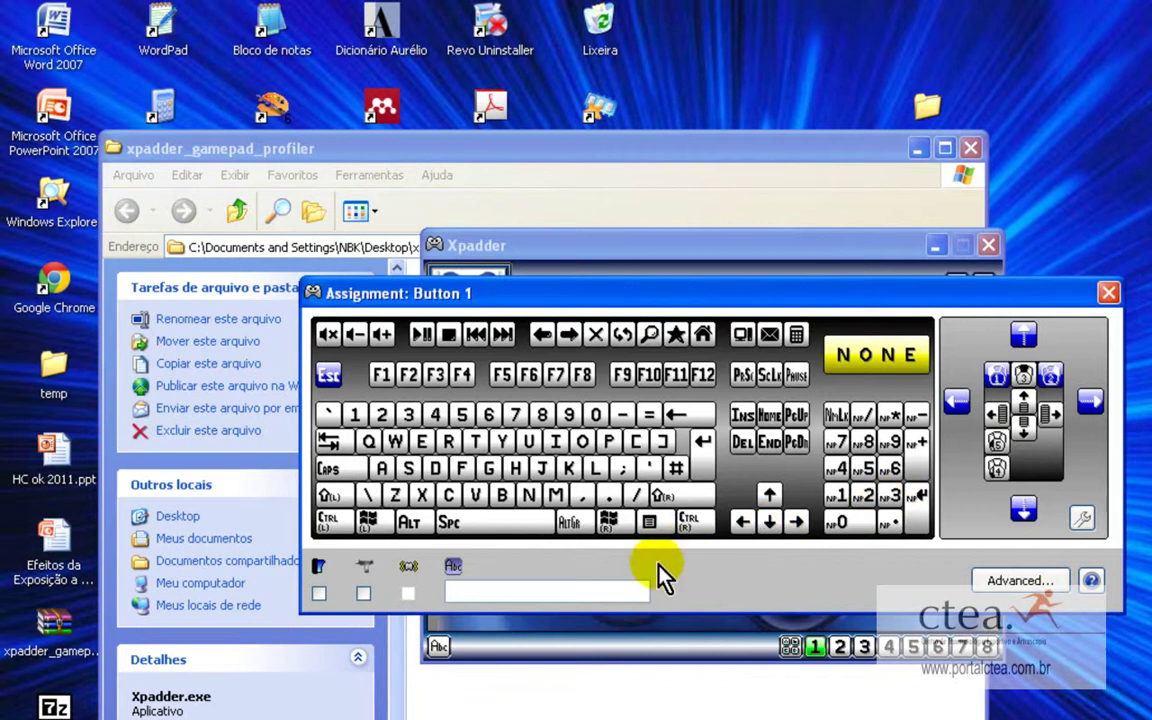
pyautogui.click(625, 588)
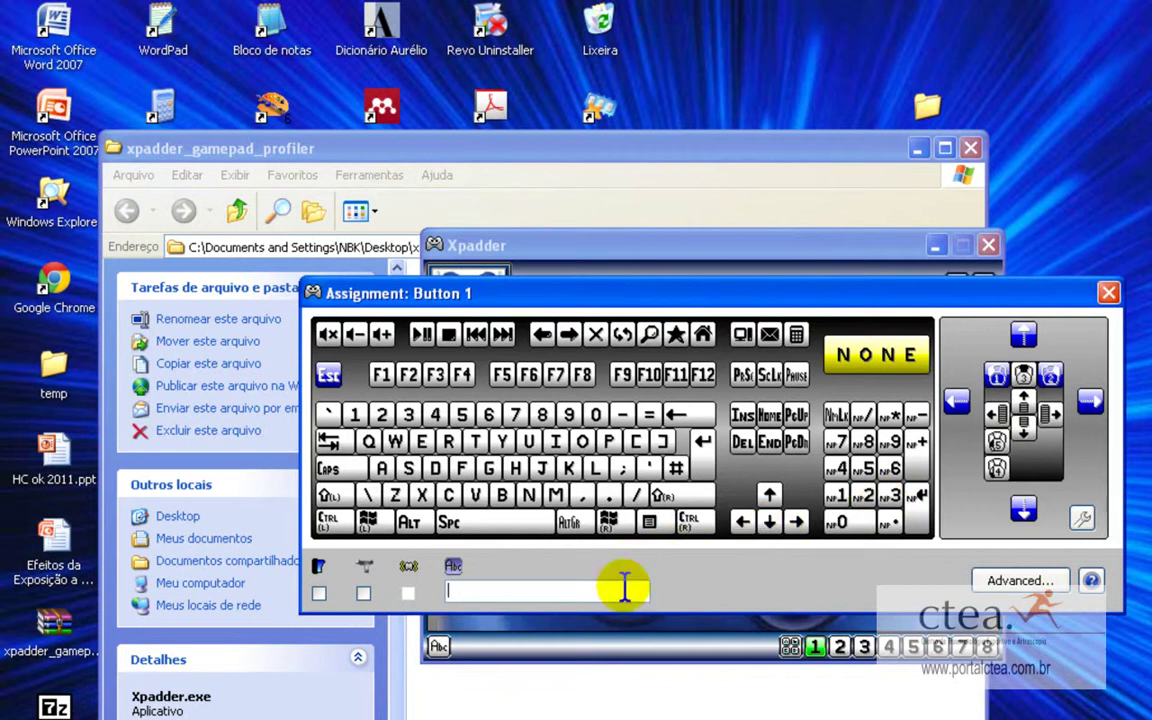
pyautogui.click(427, 527)
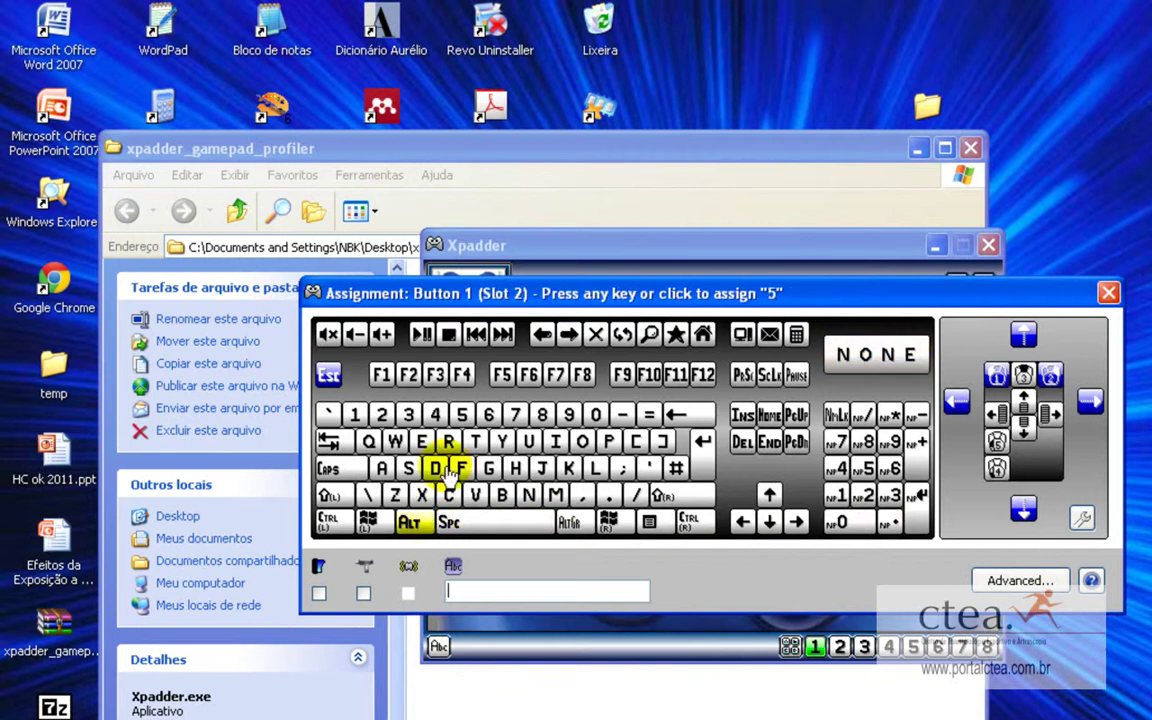
pyautogui.click(462, 374)
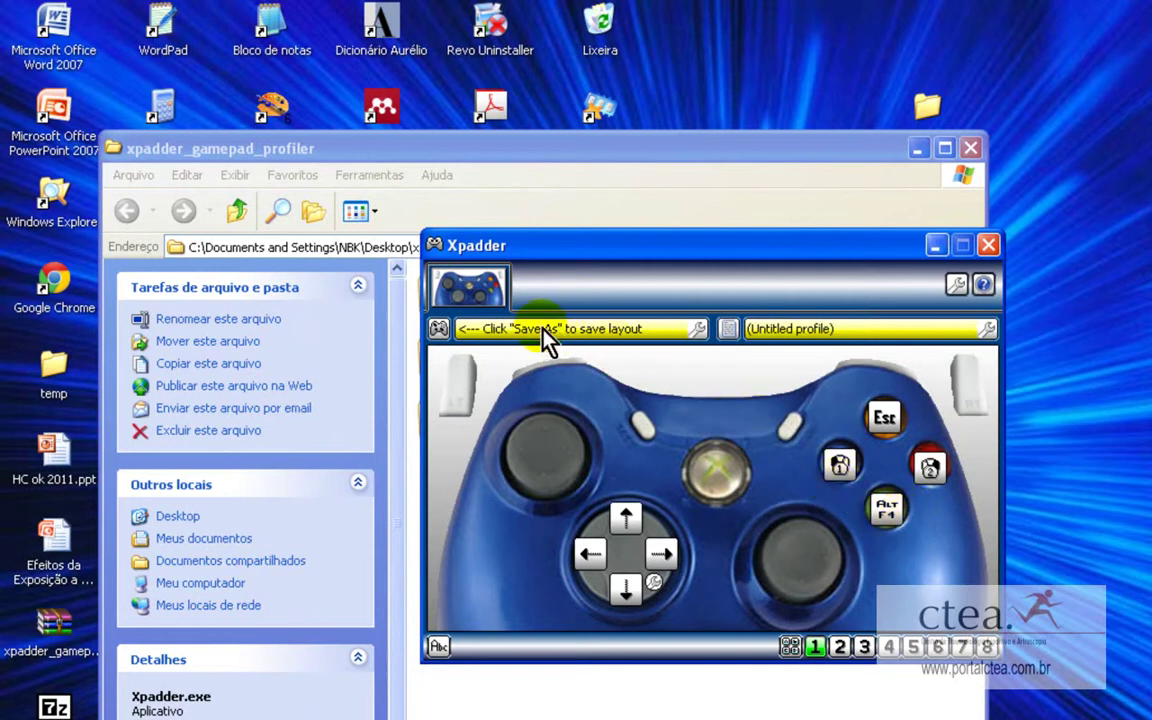
# - Save the controller layout as teste in the xpadder_gamepad_profiler folder
pyautogui.click(439, 330)
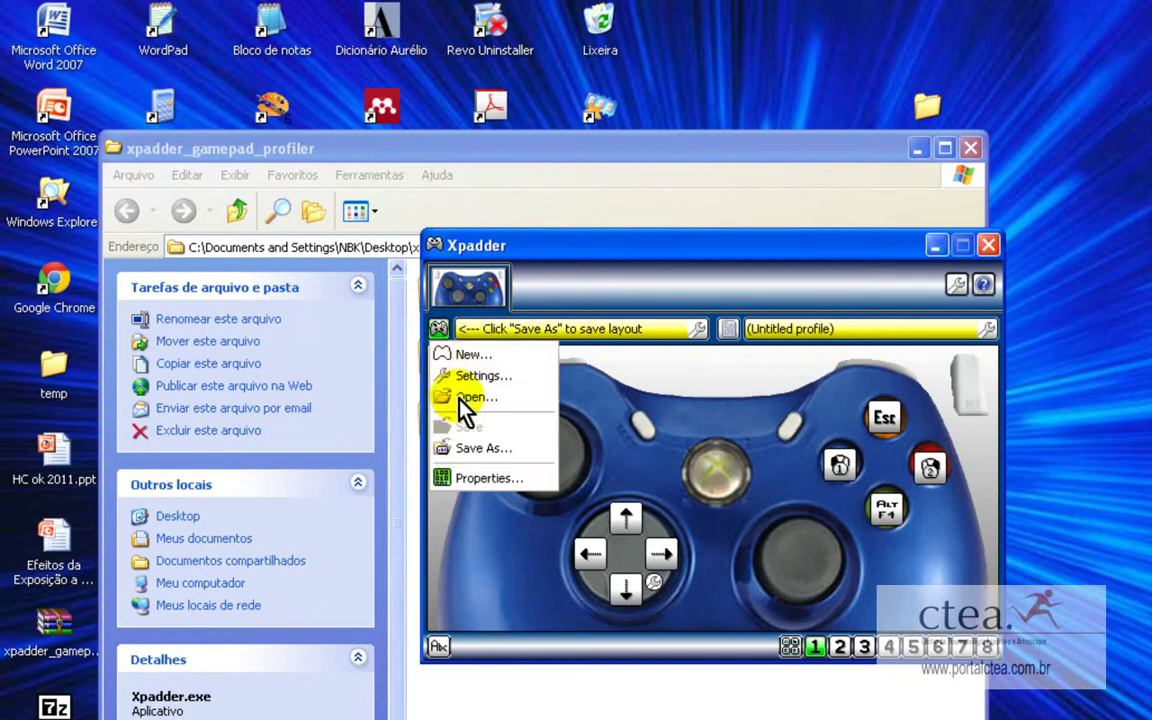
pyautogui.click(466, 450)
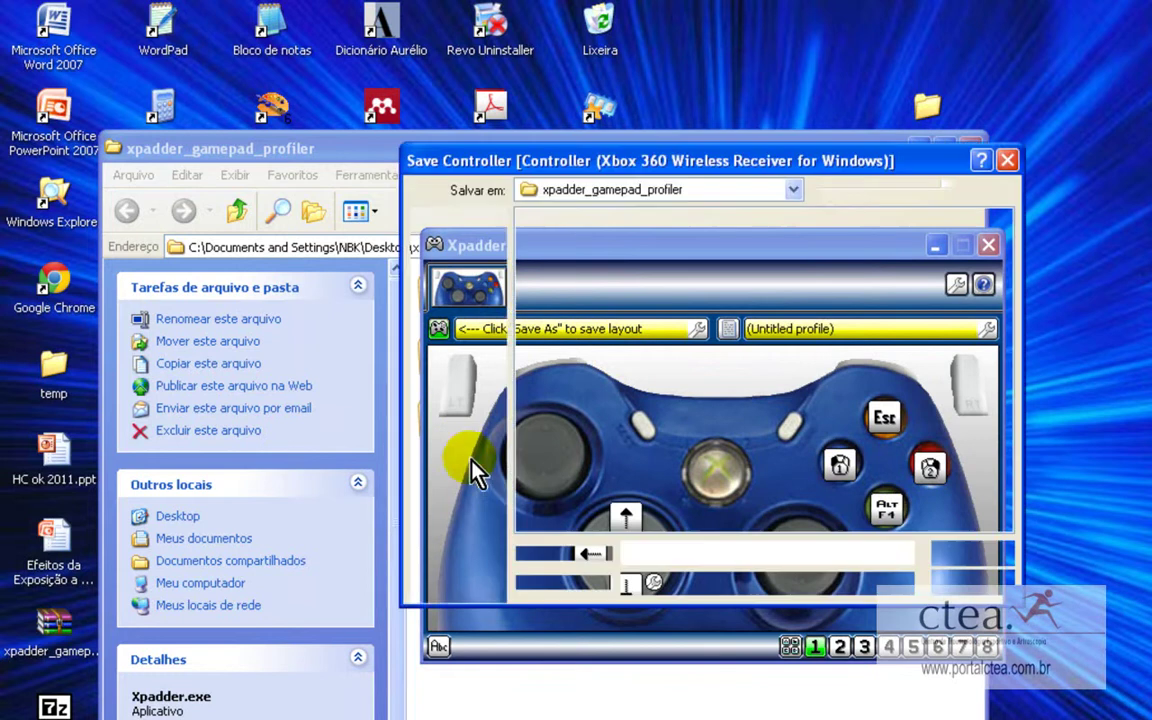
pyautogui.write('teste')
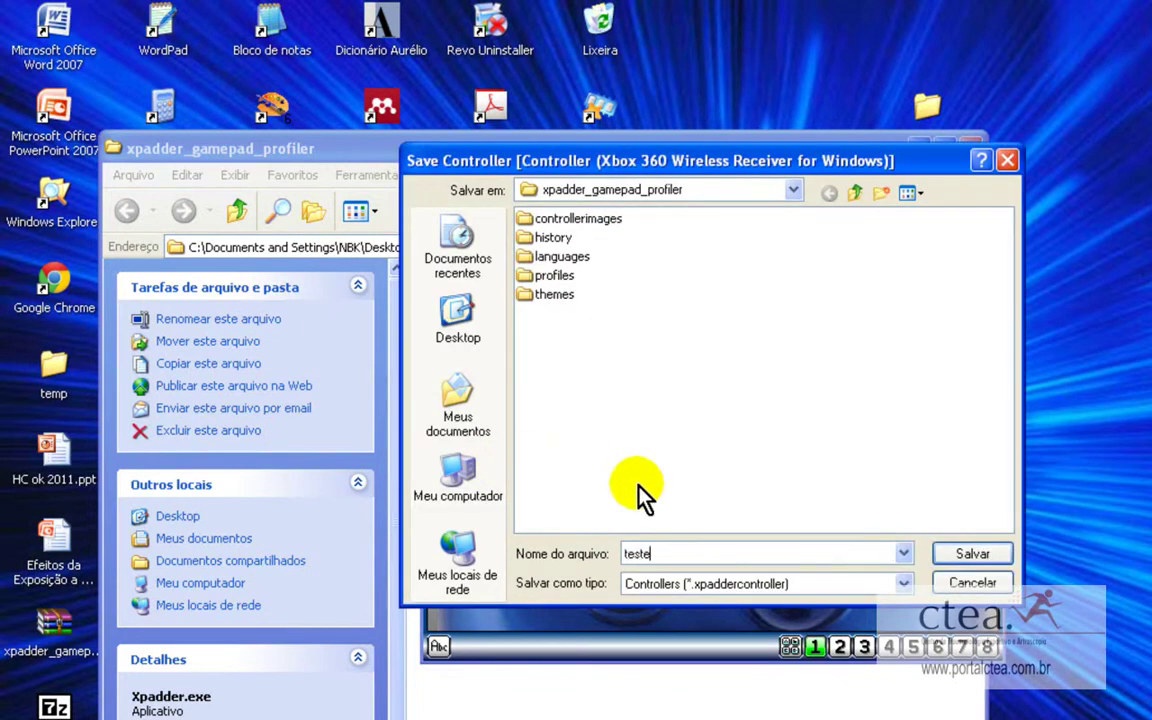
pyautogui.click(960, 558)
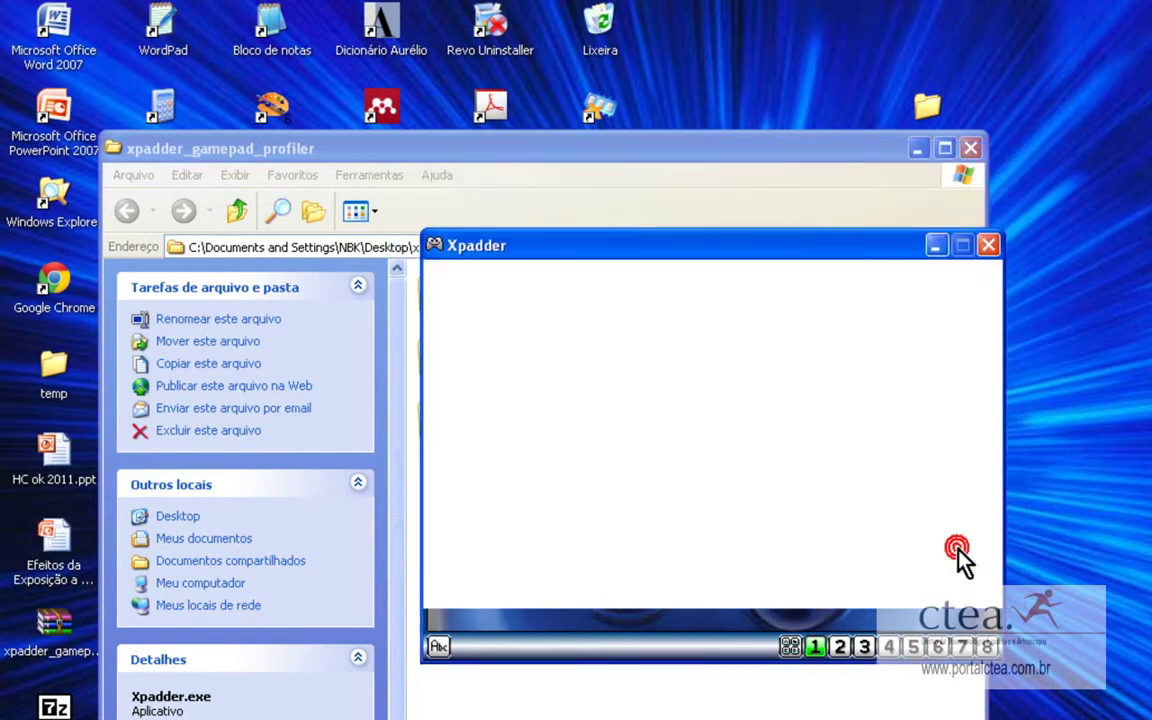
pyautogui.click(949, 543)
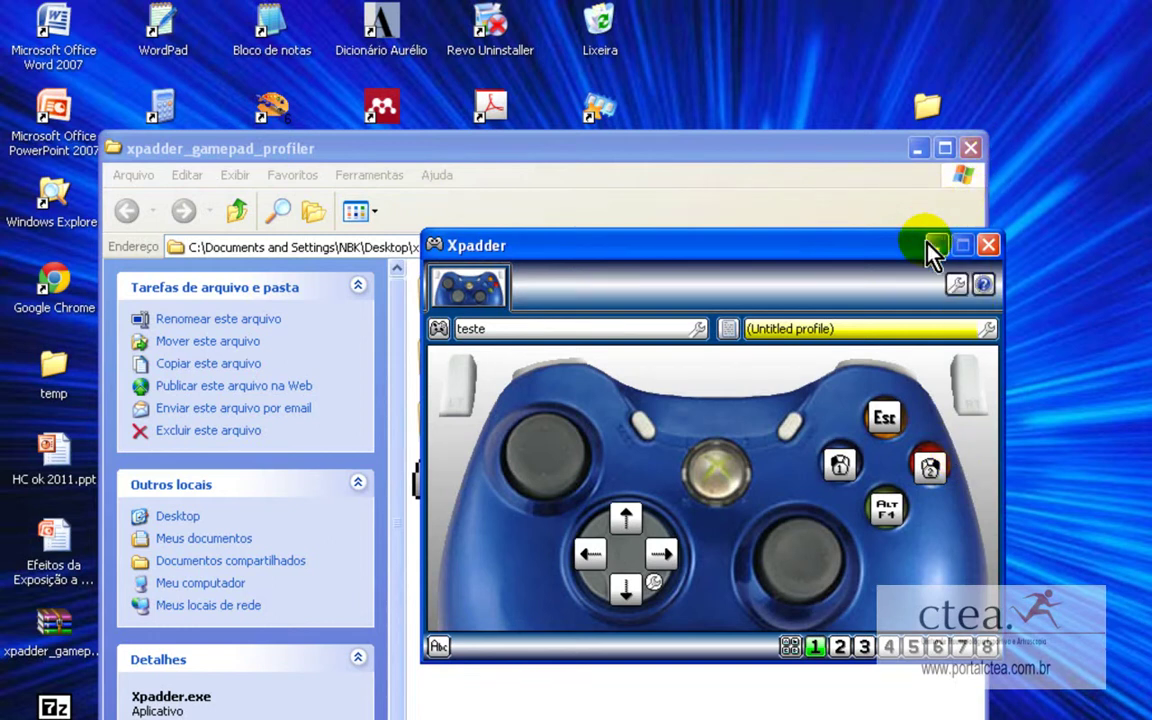
# - Switch to the xpadder_gamepad_profiler folder window and check the saved teste.xpaddercontroller file, keeping its name
pyautogui.click(792, 224)
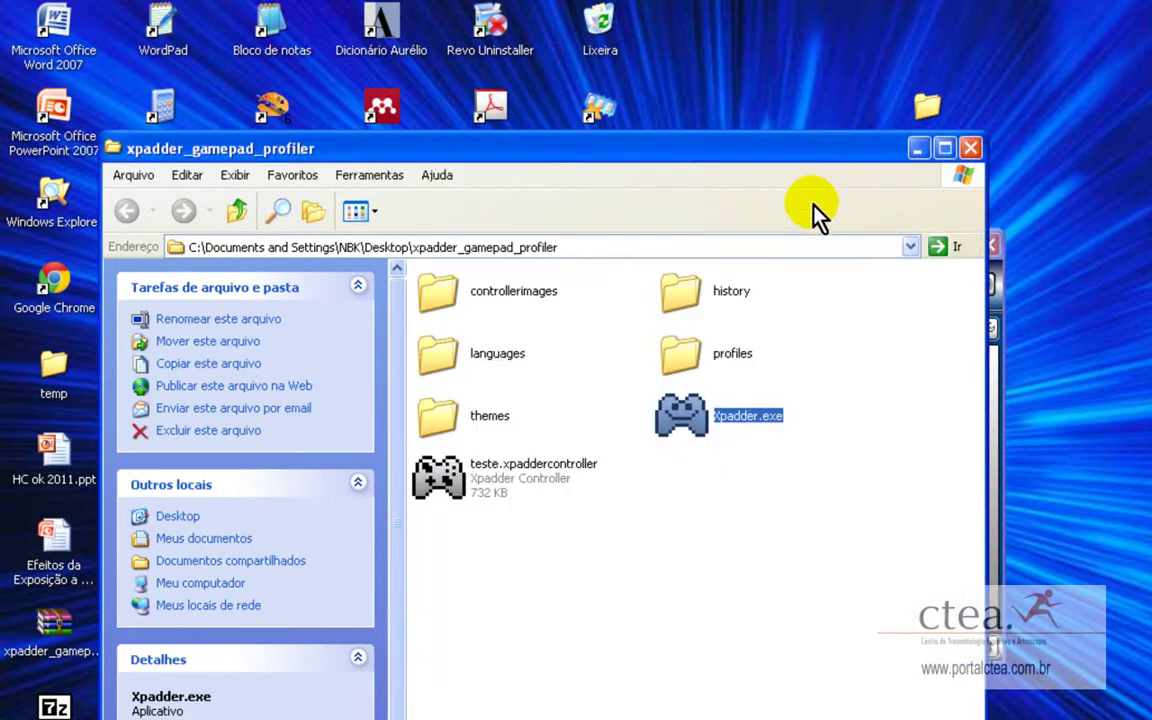
pyautogui.click(572, 488)
pyautogui.press('F2')
pyautogui.press('Return')
pyautogui.click(627, 521)
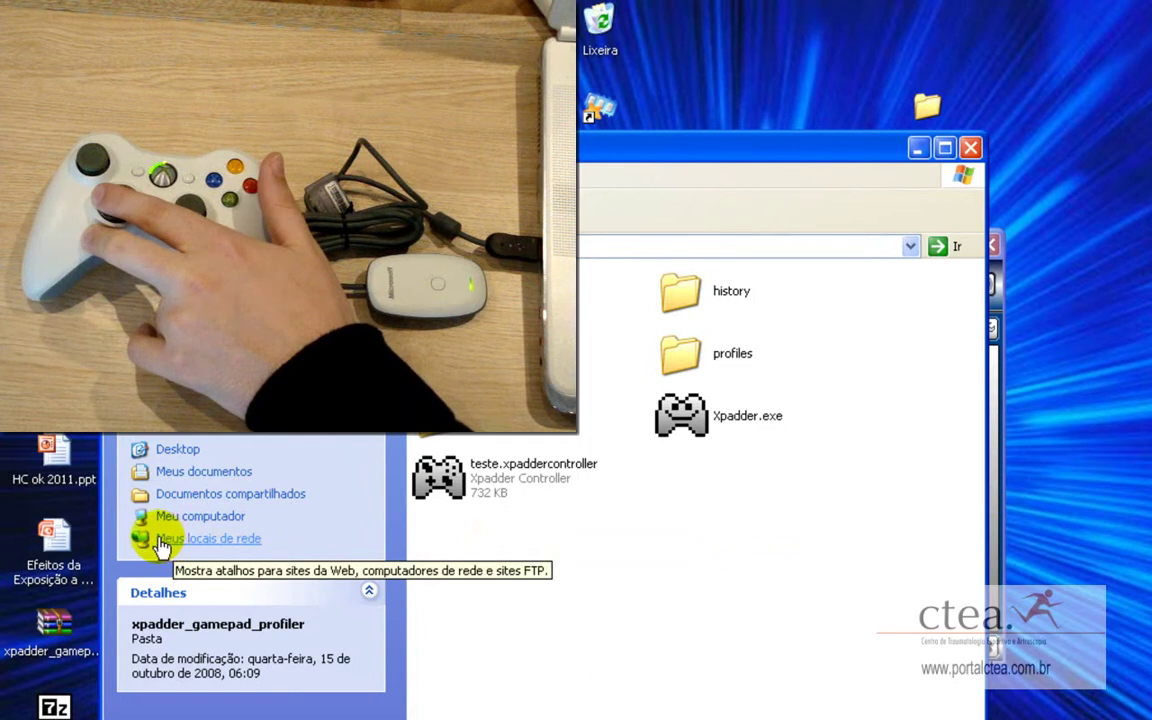
# - Open the "Efeitos da Exposição a ..." presentation from the desktop in PowerPoint, then start and exit its slide show
pyautogui.click(46, 540)
pyautogui.doubleClick(45, 541)
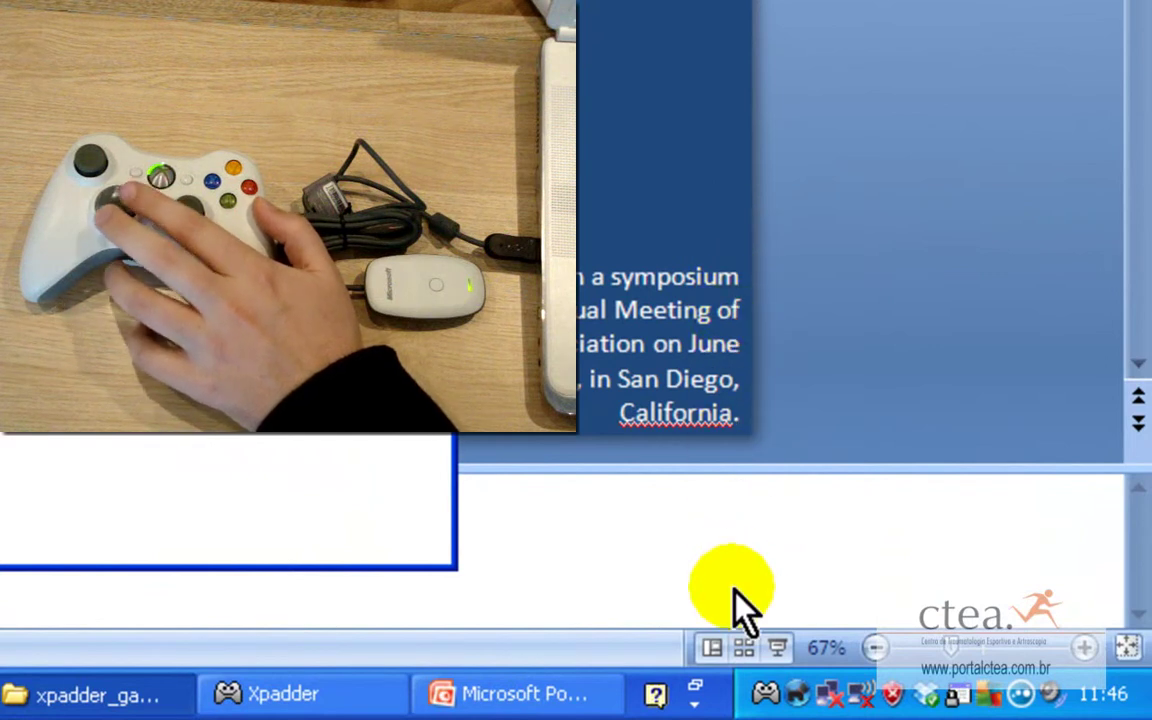
pyautogui.click(777, 648)
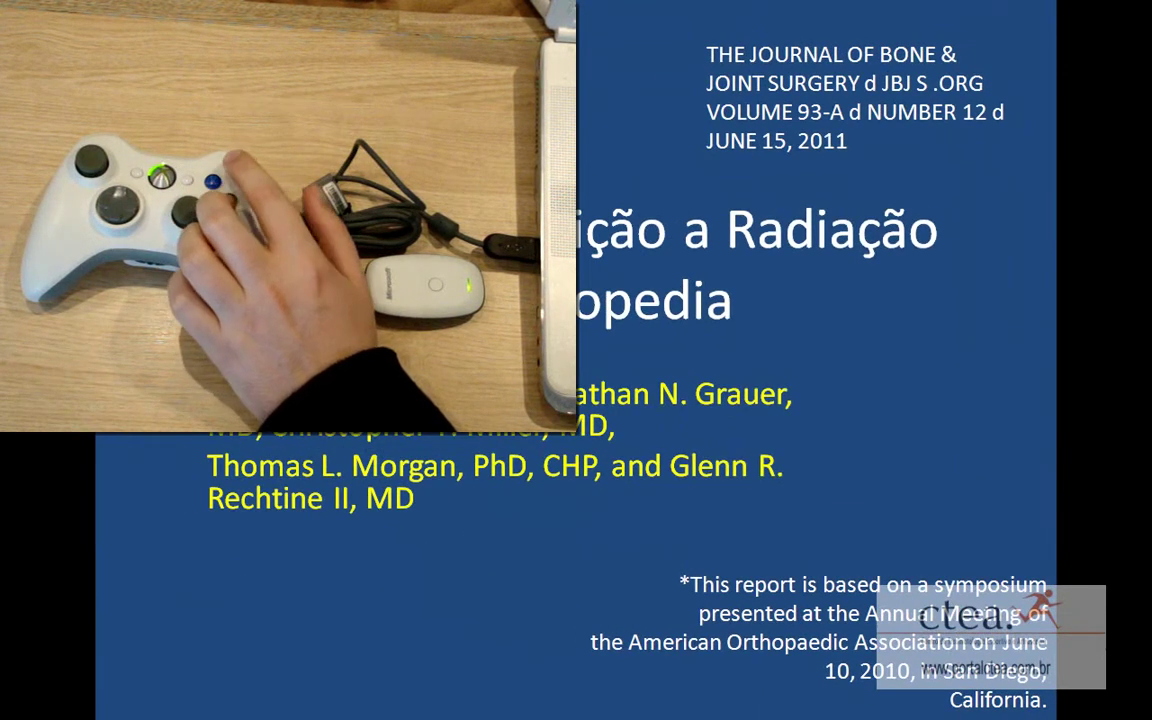
pyautogui.press('Escape')
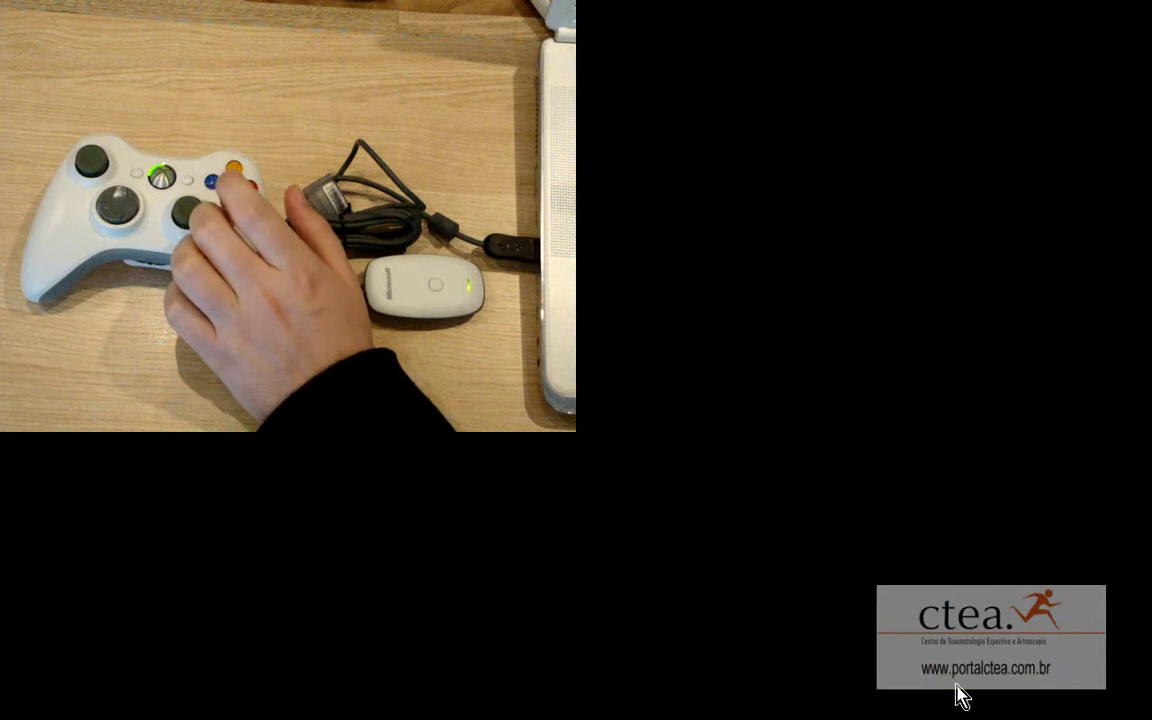